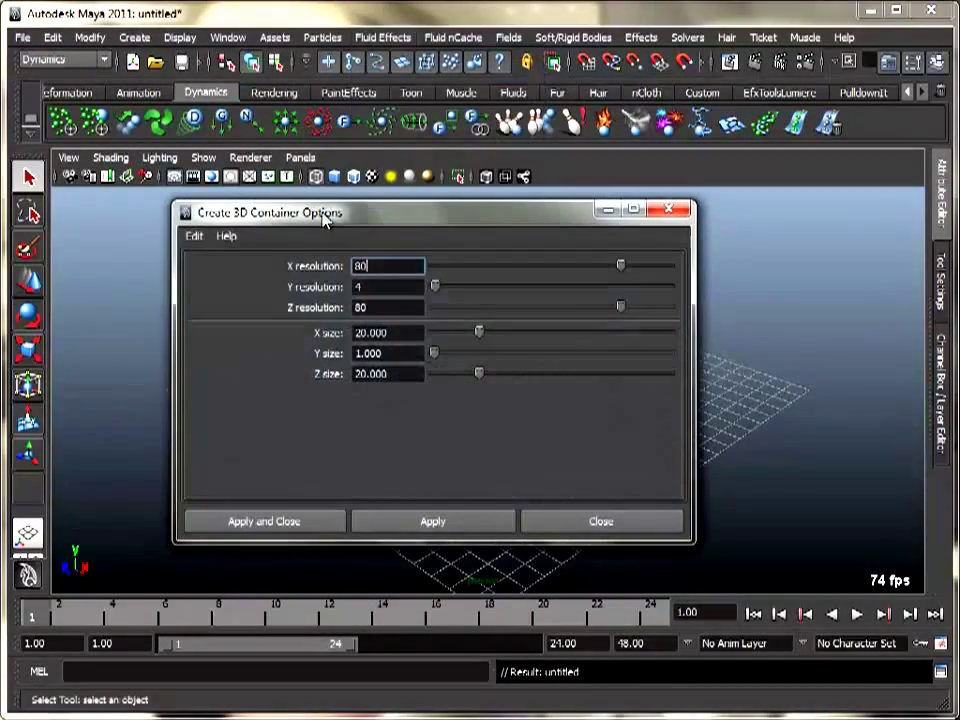
# - Reset the 3D container options and set the container size to 20 × 1 × 20
pyautogui.click(236, 274)
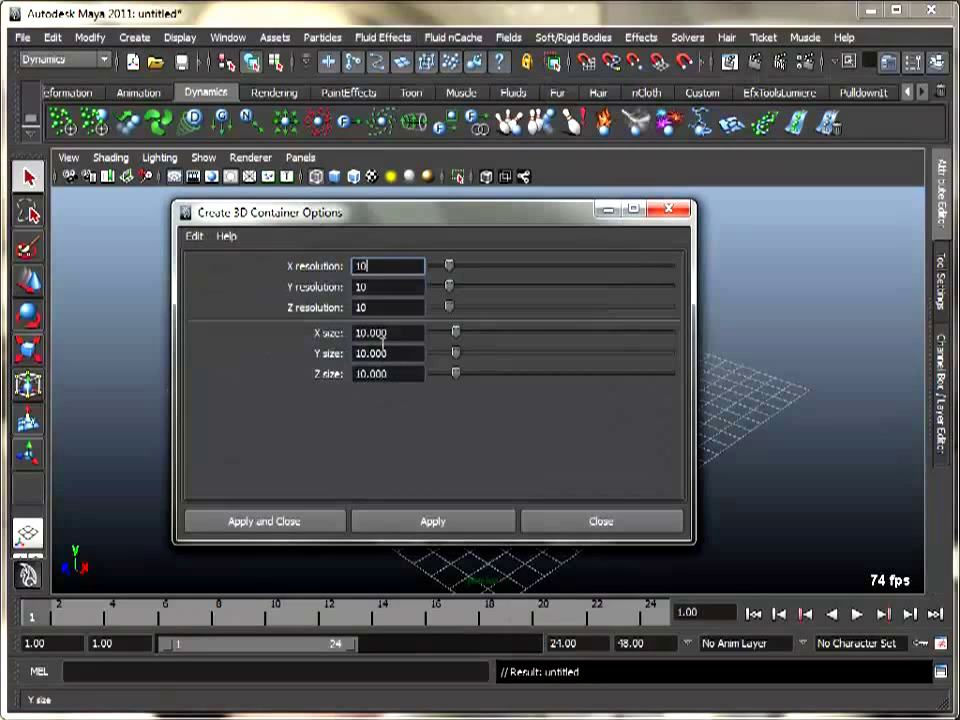
pyautogui.click(388, 307)
pyautogui.press('Tab')
pyautogui.write('20')
pyautogui.press('Tab')
pyautogui.write('1')
pyautogui.press('Tab')
pyautogui.write('20')
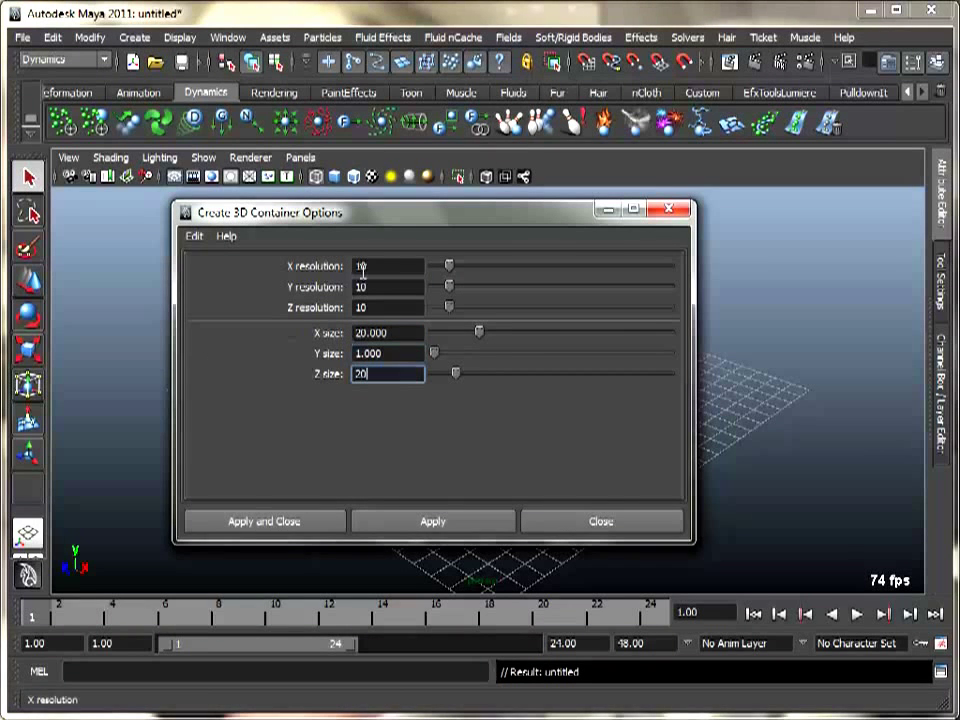
# - Set the resolution to 80 × 4 × 80 and create the flat container fluid1
pyautogui.press('Tab')
pyautogui.write('80')
pyautogui.press('Tab')
pyautogui.write('4')
pyautogui.press('Tab')
pyautogui.write('80')
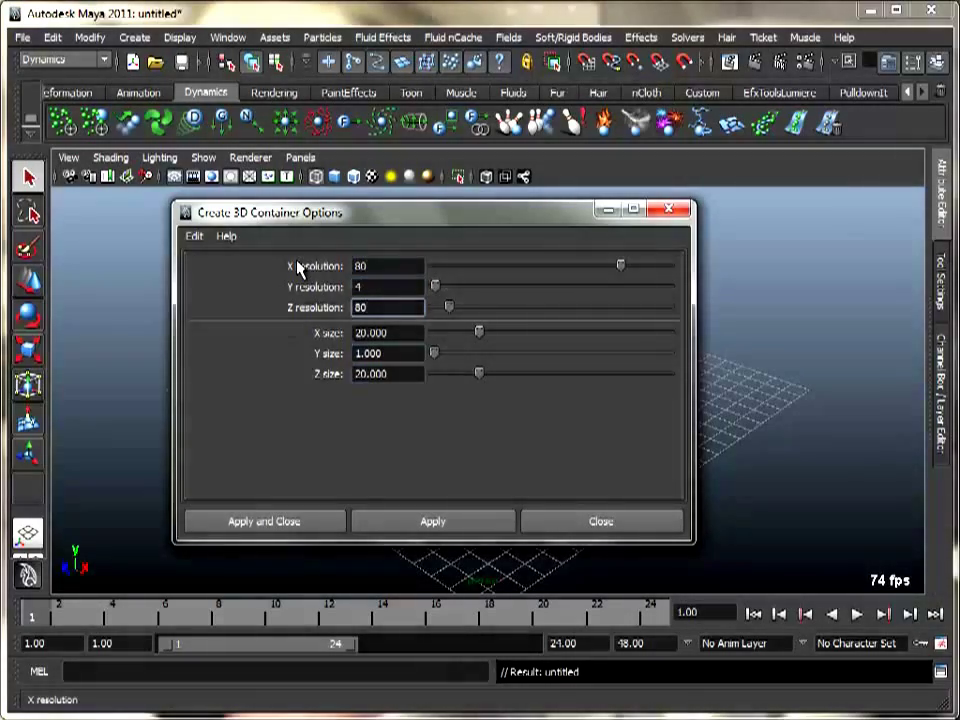
pyautogui.click(294, 527)
pyautogui.keyDown('alt'); pyautogui.moveTo(392, 493); pyautogui.dragTo(470, 482); pyautogui.keyUp('alt')
pyautogui.keyDown('alt'); pyautogui.moveTo(470, 482); pyautogui.dragTo(499, 506, button='right'); pyautogui.keyUp('alt')
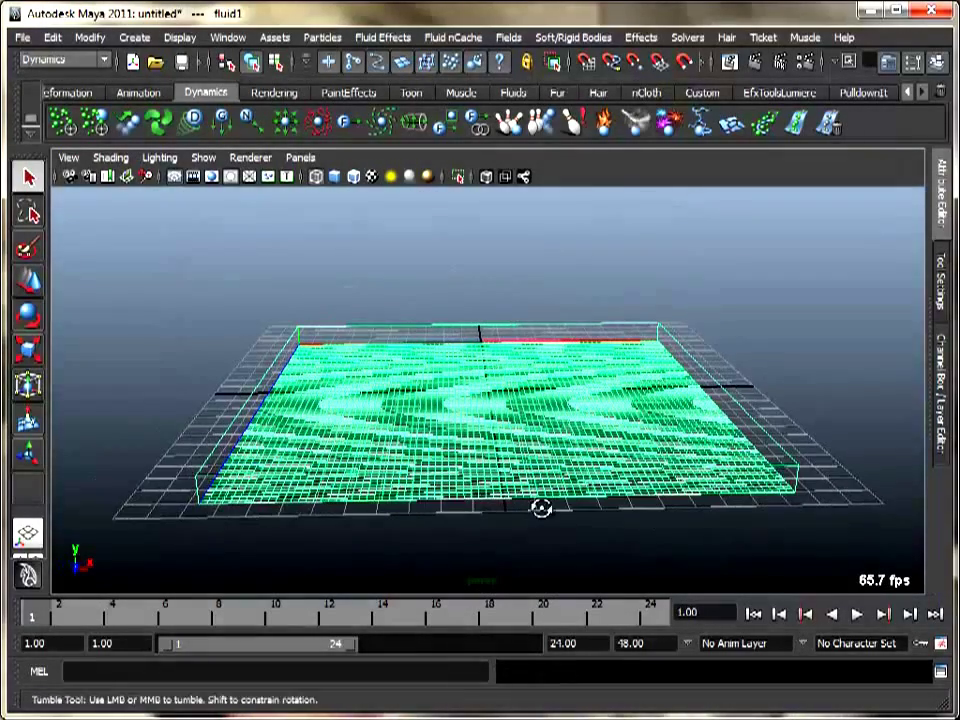
# - Scale the fluid container up uniformly to about 1.3 and bring up its shape attributes
pyautogui.press('r')
pyautogui.moveTo(492, 393); pyautogui.dragTo(579, 493)
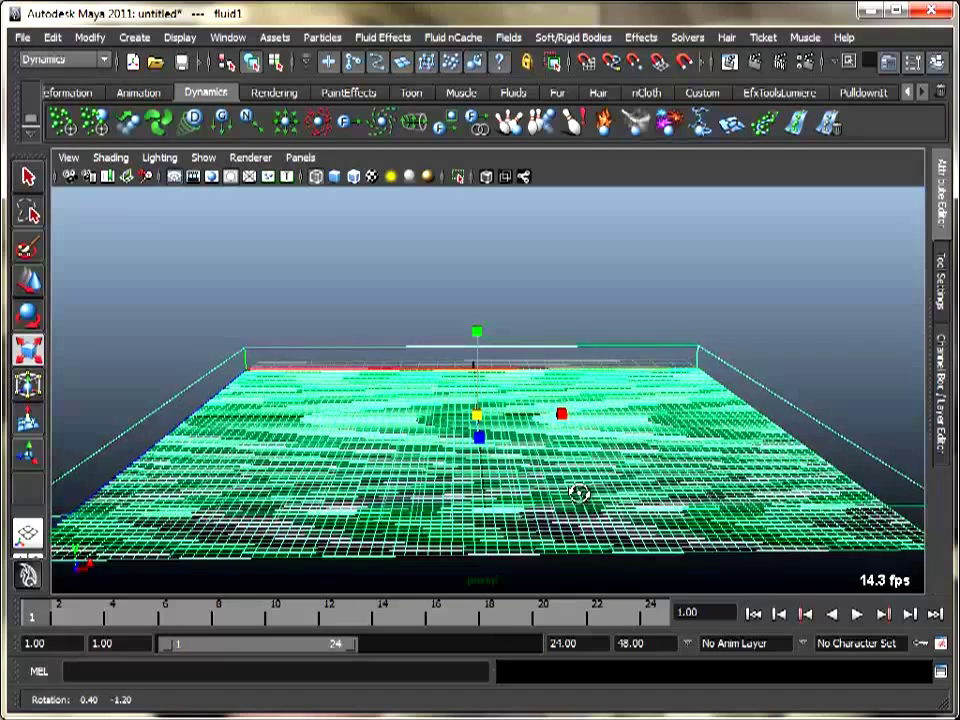
pyautogui.click(941, 185)
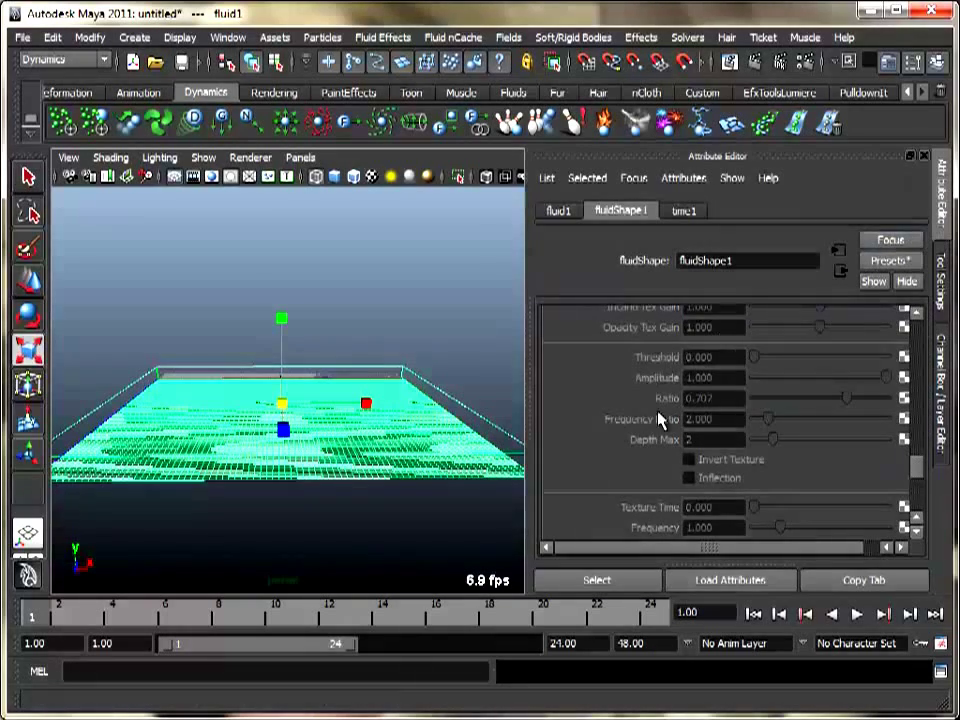
pyautogui.moveTo(917, 464); pyautogui.dragTo(920, 312)
# - Collapse the Container Properties, Contents Method, Display, Shading and Textures sections
pyautogui.click(655, 320)
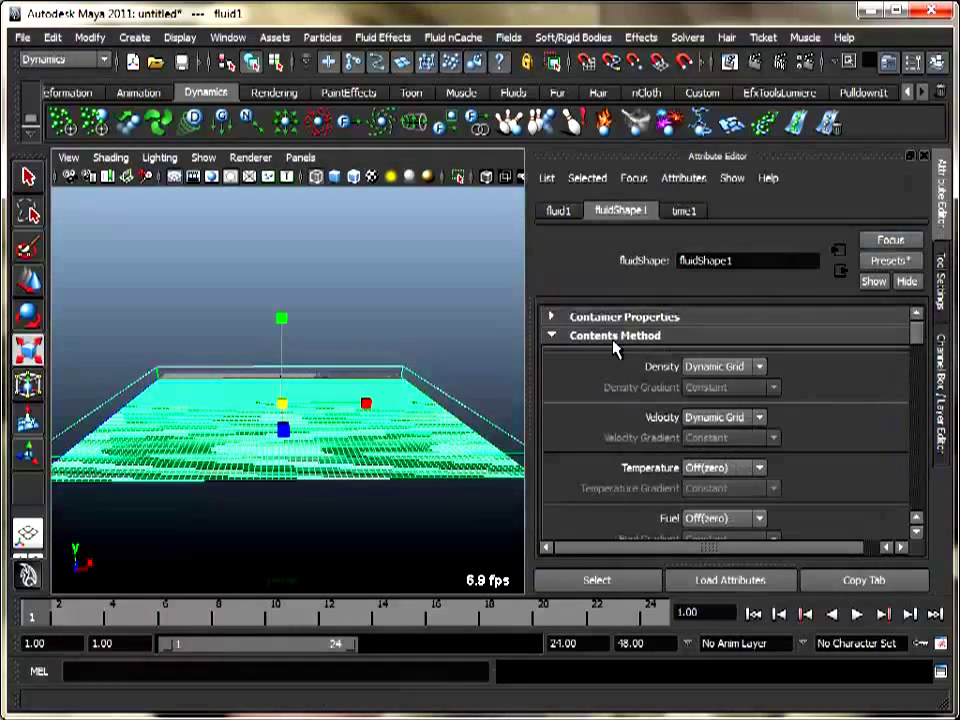
pyautogui.click(603, 338)
pyautogui.click(600, 354)
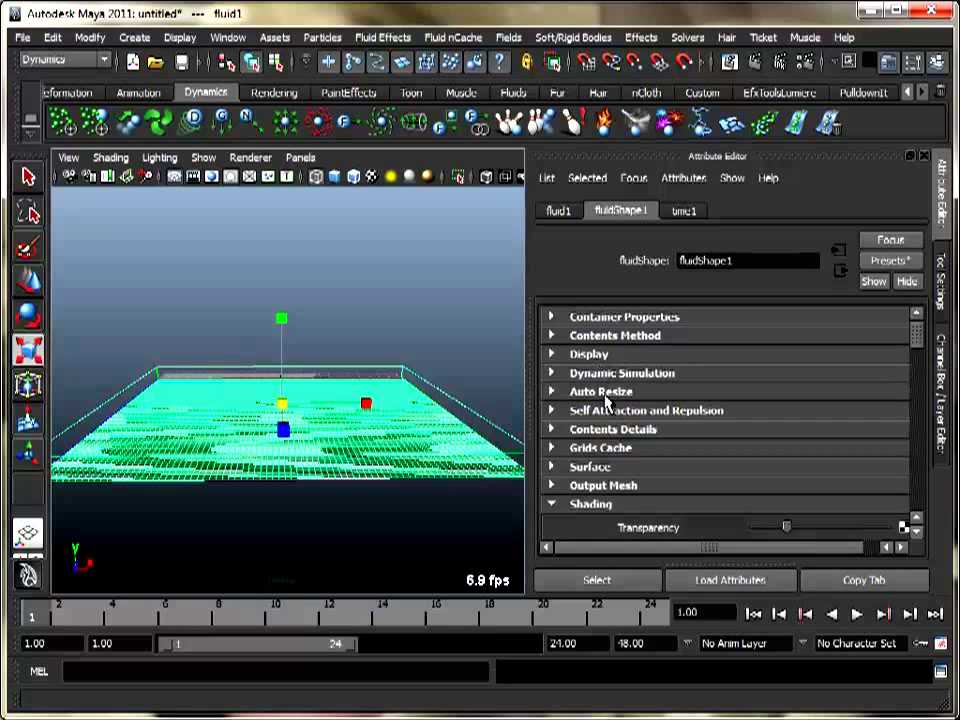
pyautogui.click(549, 505)
pyautogui.scroll(-8, 575, 508)
pyautogui.scroll(5, 600, 390)
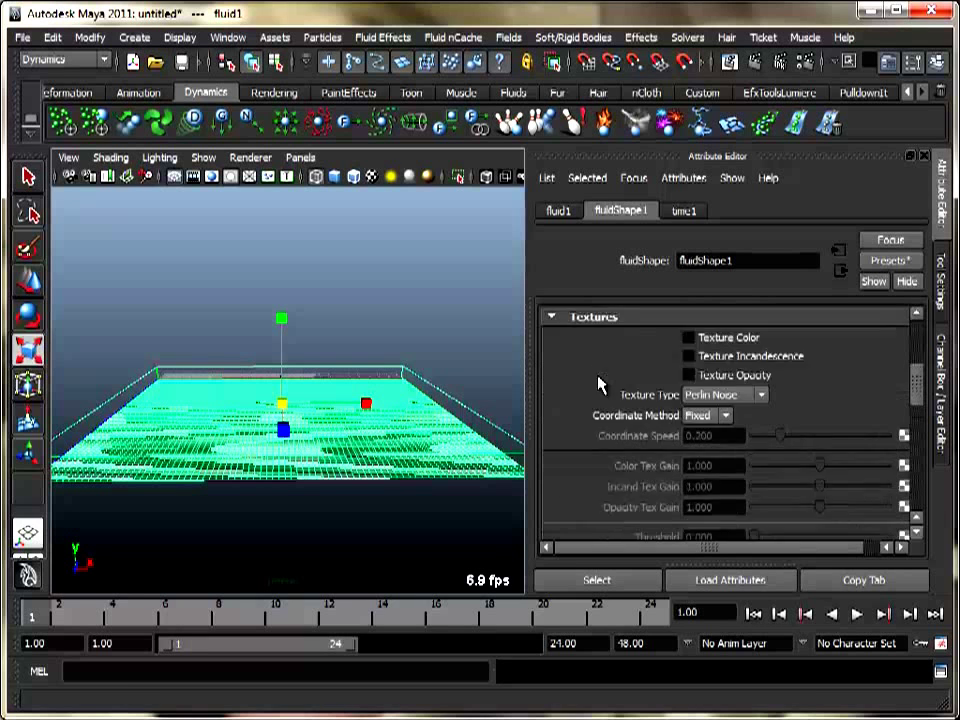
pyautogui.click(591, 376)
pyautogui.scroll(3, 634, 463)
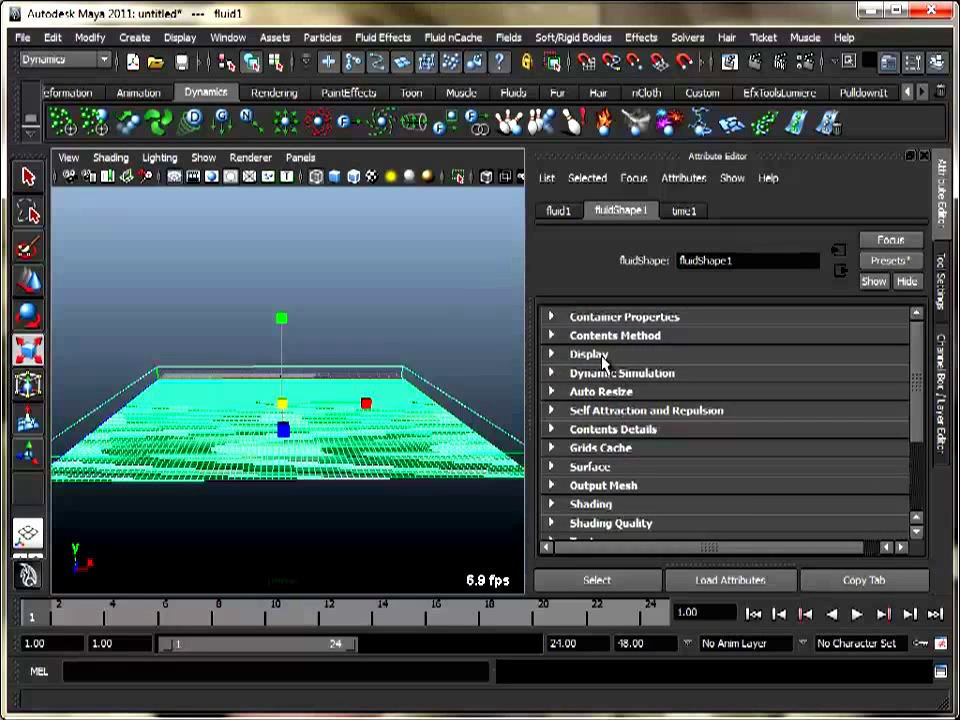
# - Set Display Boundary Draw to Bounding box, then deselect the fluid
pyautogui.click(619, 360)
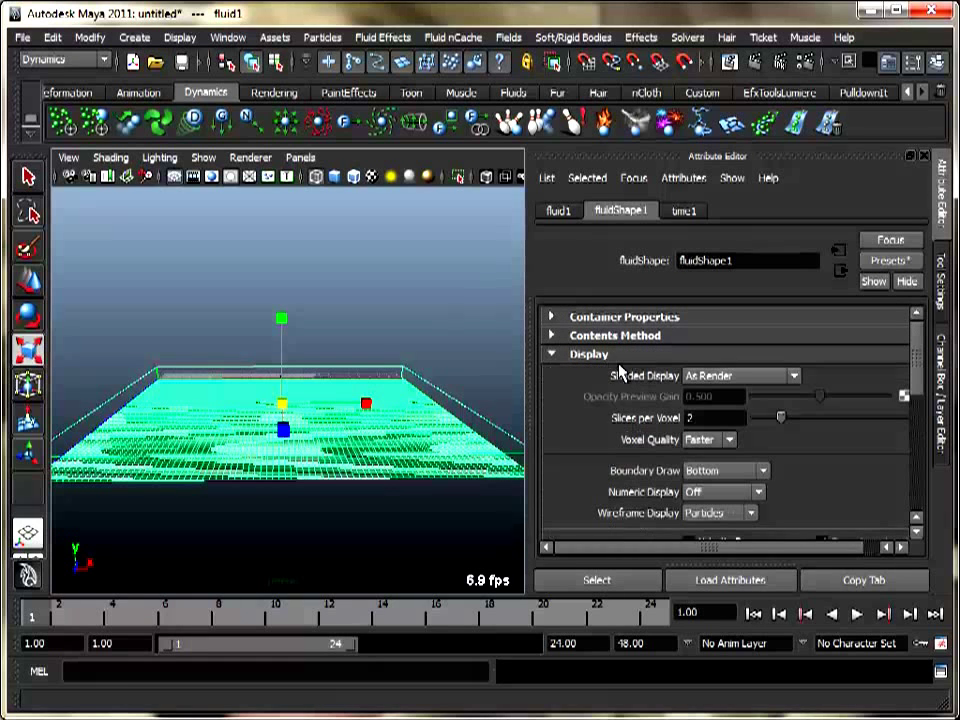
pyautogui.click(722, 470)
pyautogui.click(705, 540)
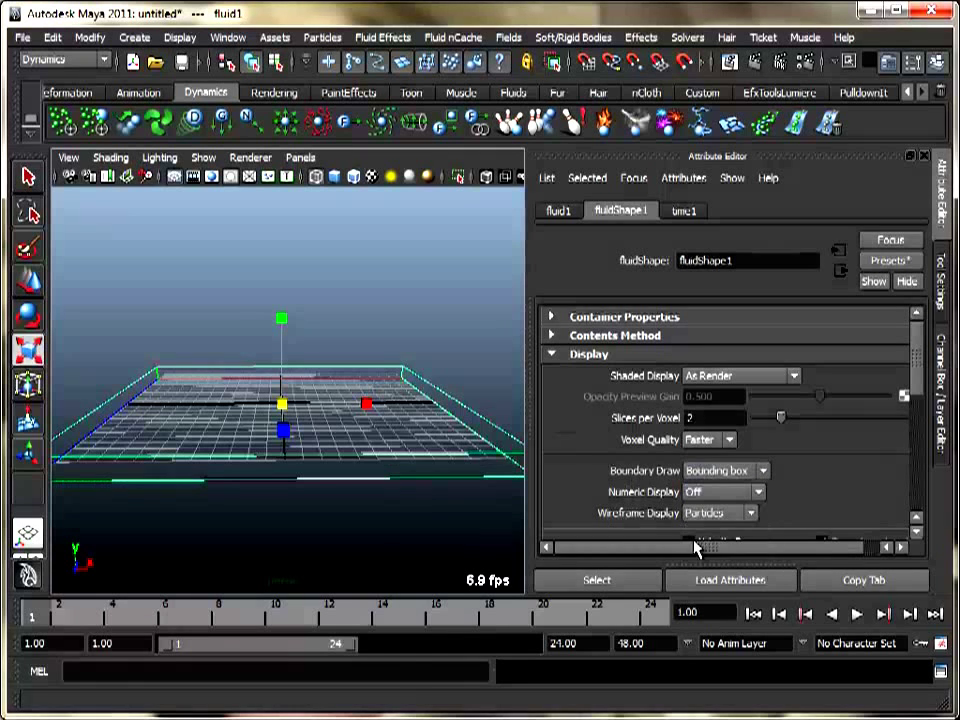
pyautogui.click(392, 507)
pyautogui.keyDown('alt'); pyautogui.moveTo(375, 510); pyautogui.dragTo(274, 253); pyautogui.keyUp('alt')
# - Reselect the fluid and turn on Texture Opacity in the Textures section
pyautogui.click(375, 446)
pyautogui.keyDown('alt'); pyautogui.moveTo(180, 189); pyautogui.dragTo(305, 340); pyautogui.keyUp('alt')
pyautogui.moveTo(917, 377); pyautogui.dragTo(920, 477)
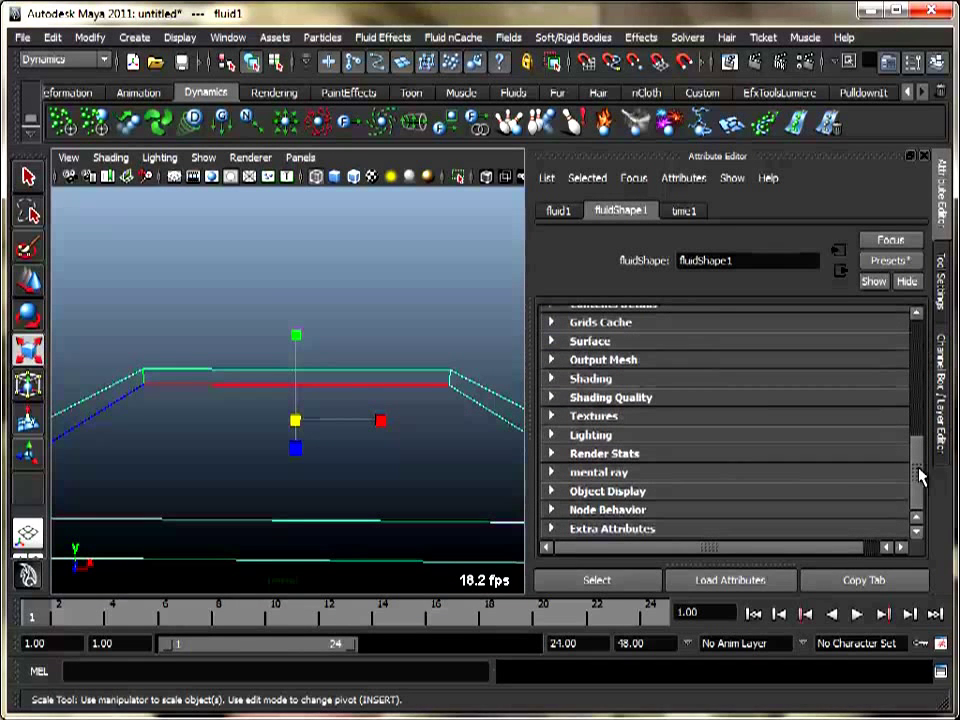
pyautogui.click(574, 420)
pyautogui.click(700, 474)
# - Set the Shading Opacity Input to Y Gradient
pyautogui.moveTo(922, 402); pyautogui.dragTo(922, 392)
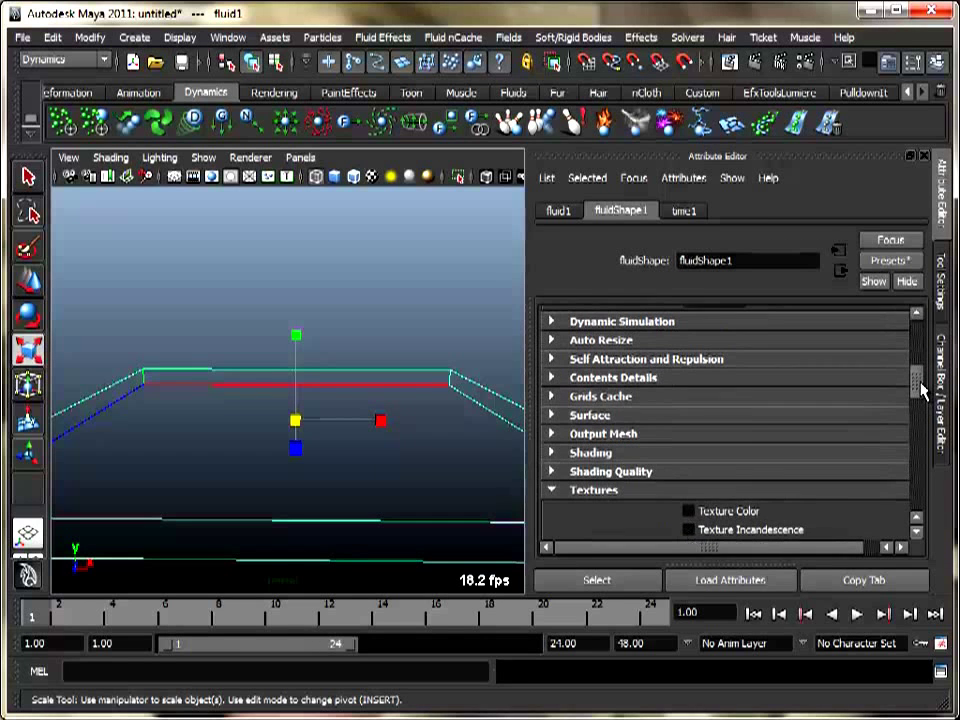
pyautogui.click(617, 452)
pyautogui.scroll(-4, 714, 493)
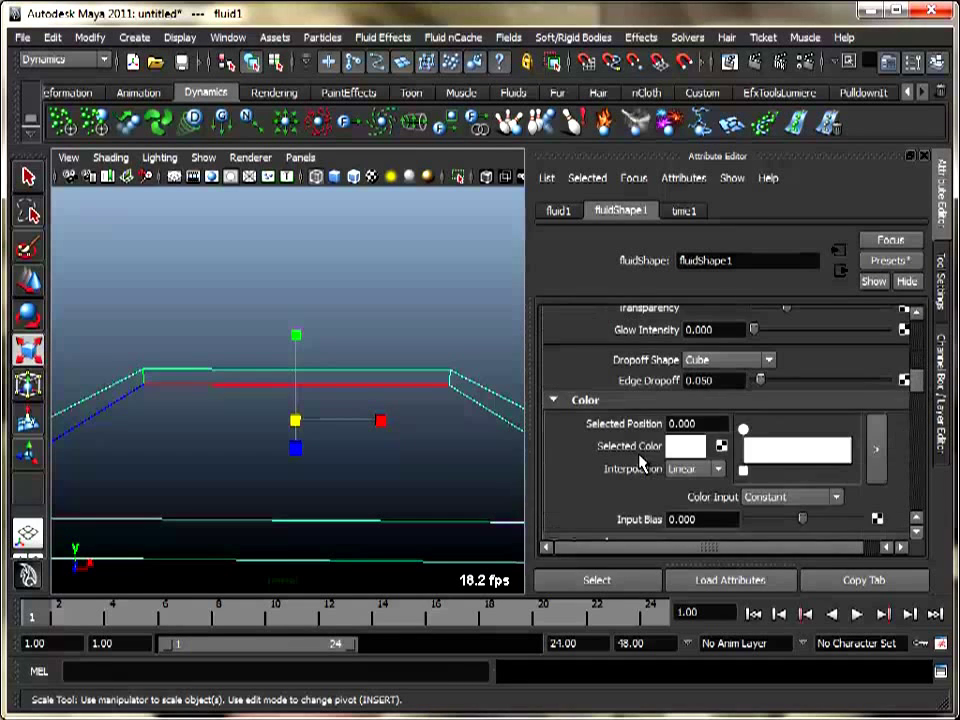
pyautogui.scroll(-8, 720, 500)
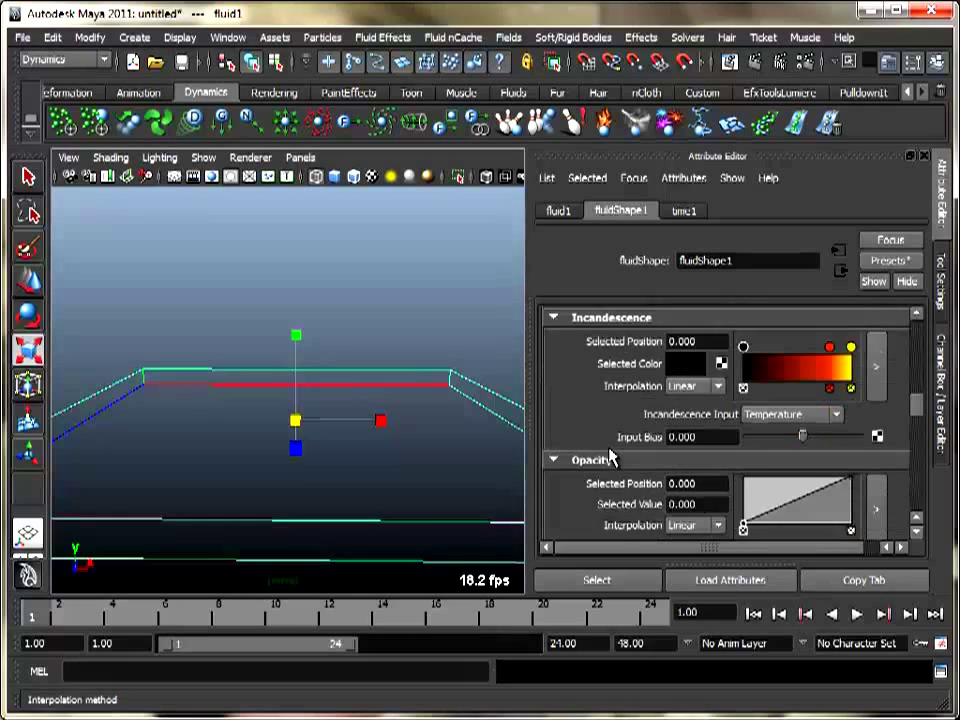
pyautogui.click(768, 500)
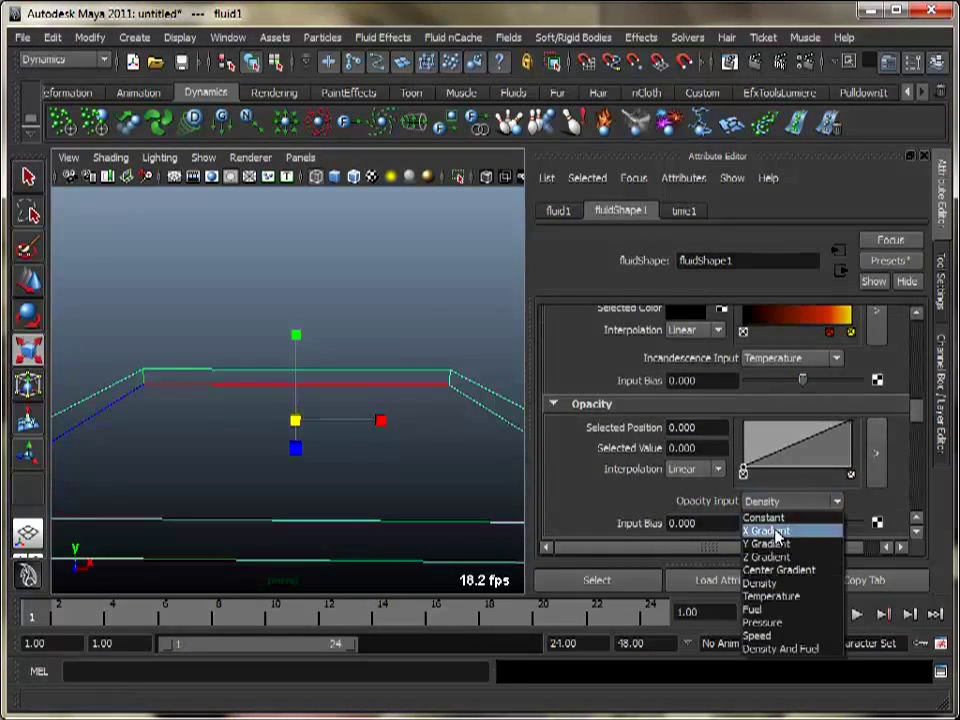
pyautogui.click(772, 542)
# - Shift the opacity ramp's start to about 0.339 and add a point rising to about 0.86
pyautogui.moveTo(380, 497); pyautogui.dragTo(362, 484, button='middle')
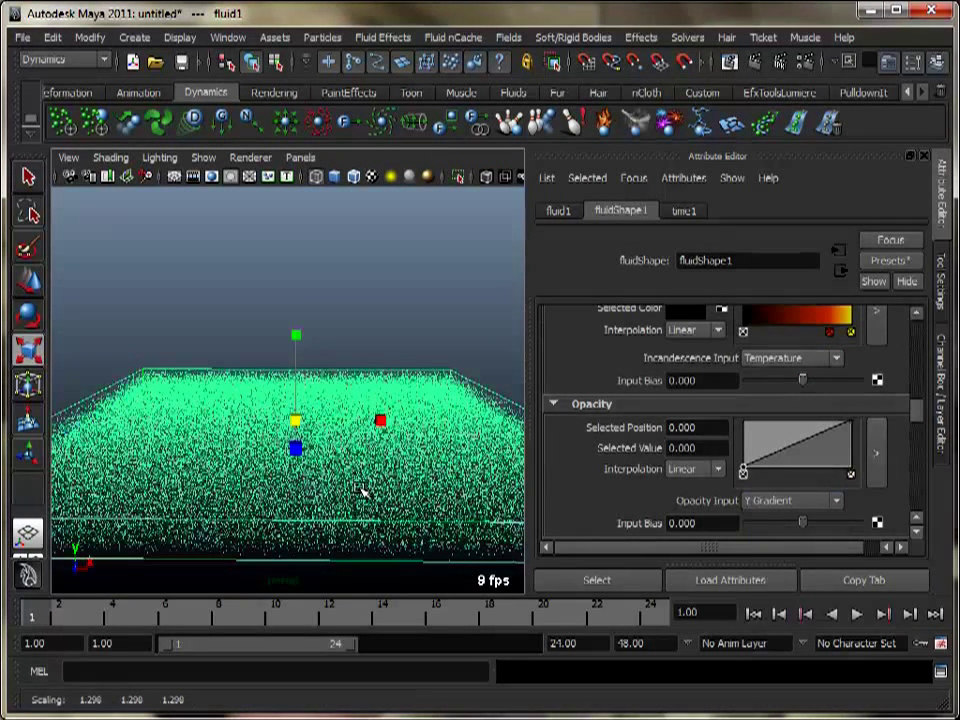
pyautogui.keyDown('alt'); pyautogui.moveTo(360, 489); pyautogui.dragTo(405, 505); pyautogui.keyUp('alt')
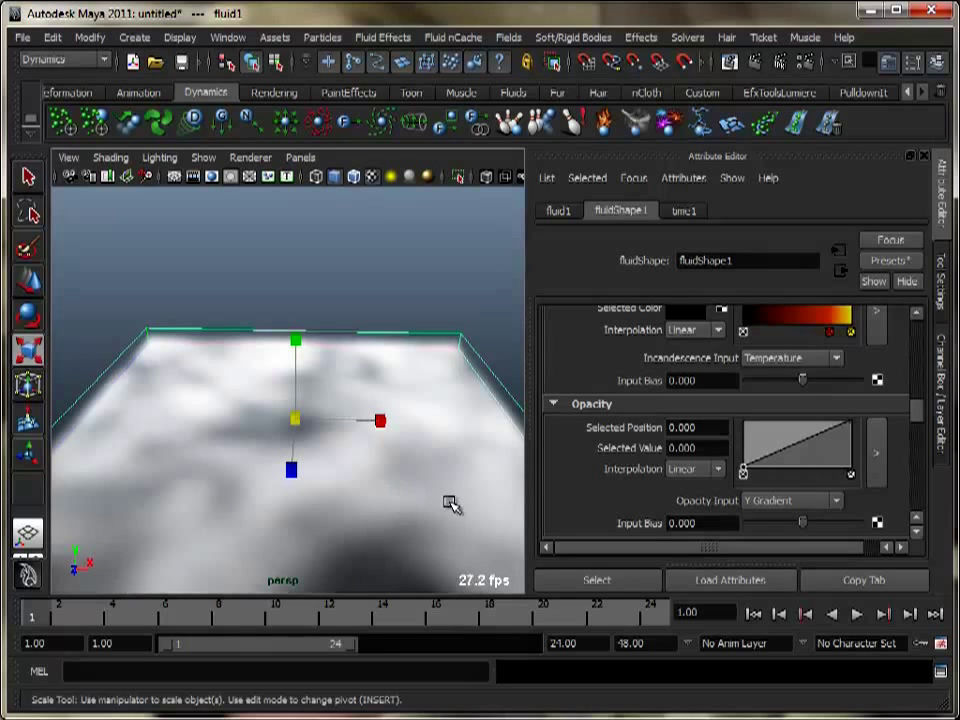
pyautogui.moveTo(744, 469); pyautogui.dragTo(851, 432)
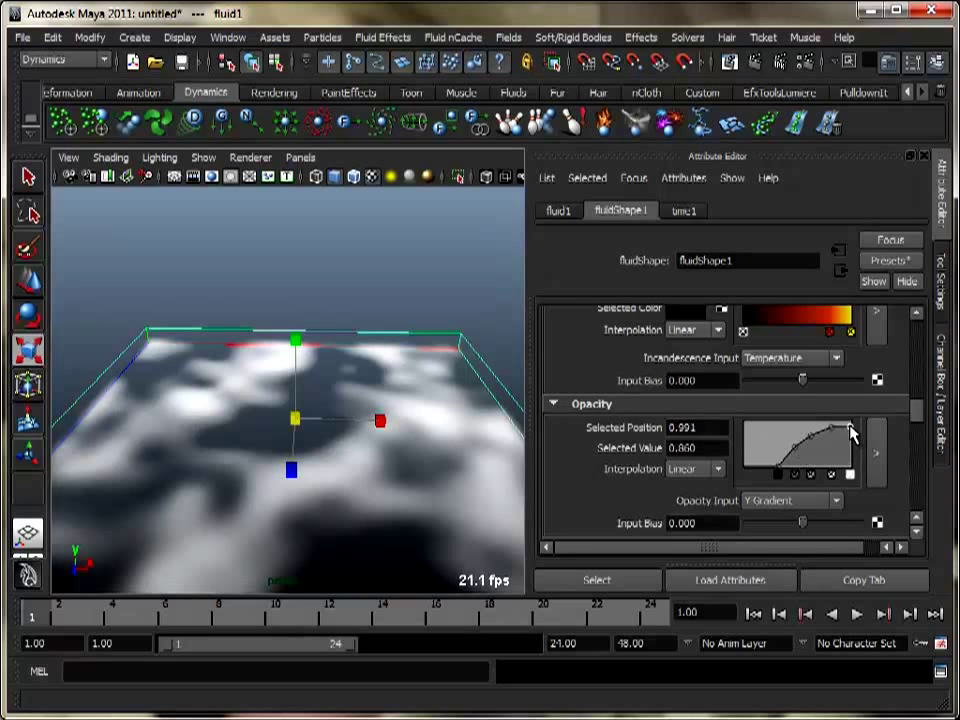
pyautogui.click(781, 476)
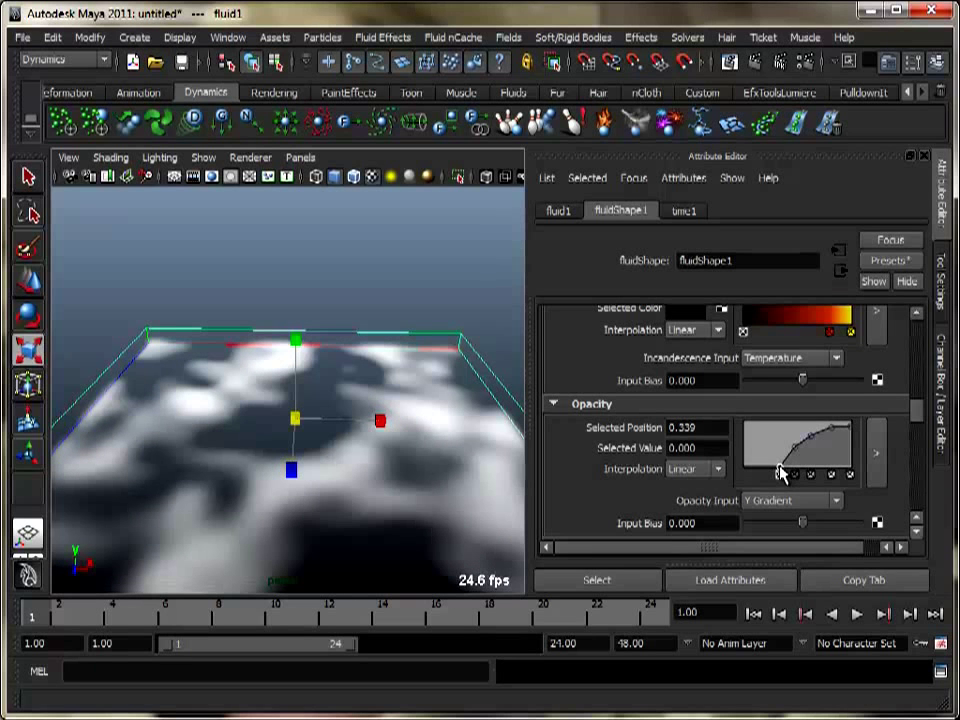
pyautogui.moveTo(908, 428)
pyautogui.mouseDown()
pyautogui.moveTo(917, 427)
pyautogui.moveTo(916, 450)
pyautogui.mouseUp()
pyautogui.moveTo(741, 455); pyautogui.dragTo(617, 455)
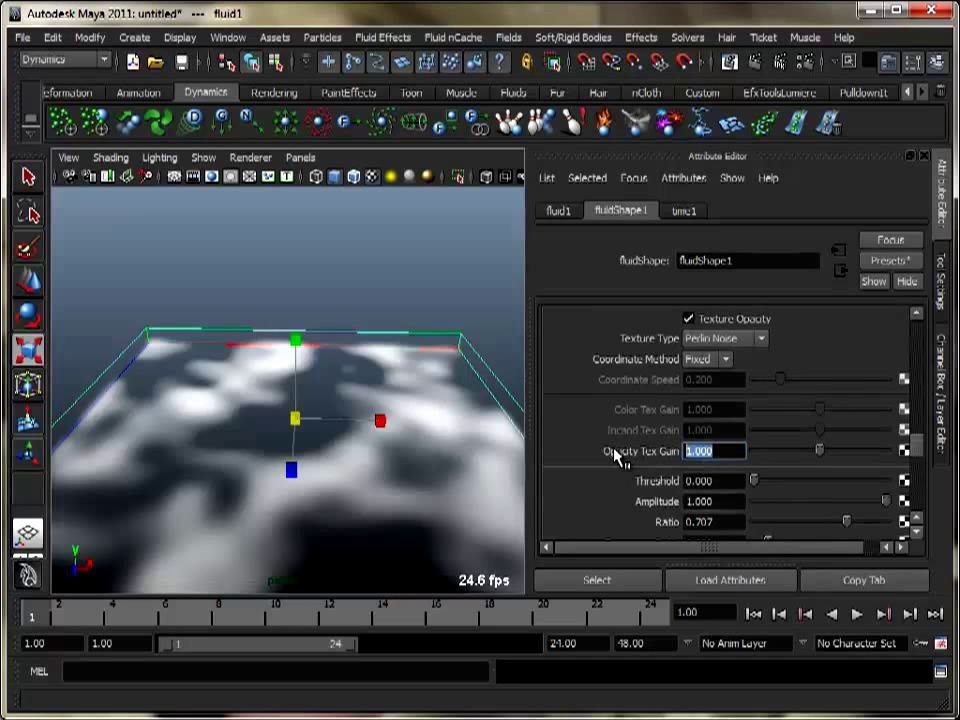
# - Set Opacity Tex Gain to 1.100 and enable Inflection on the cloud noise
pyautogui.write('1.1')
pyautogui.press('Return')
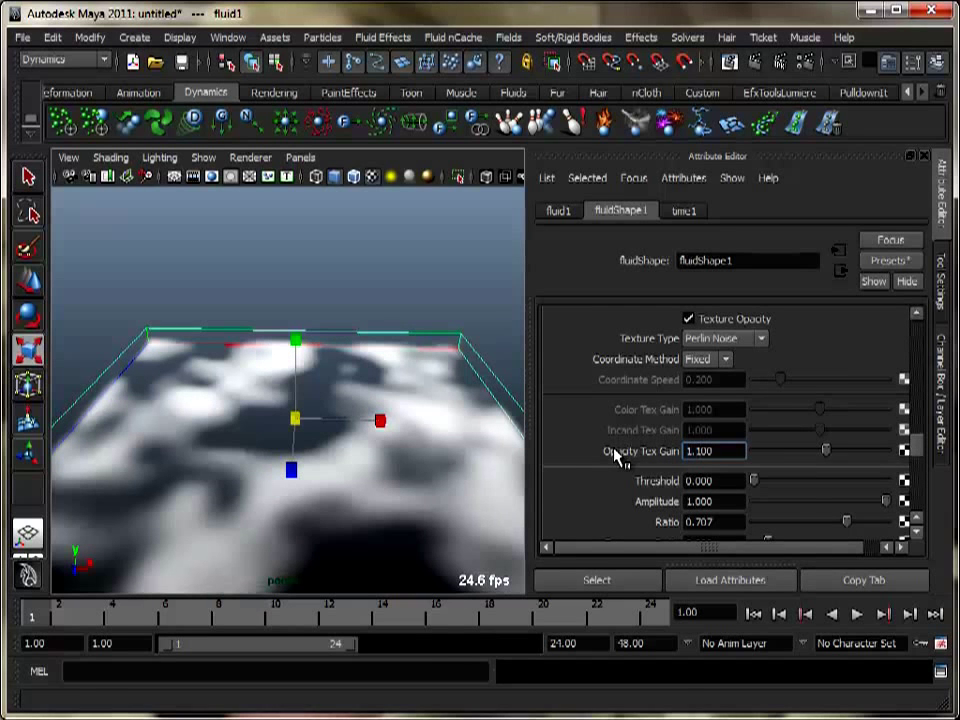
pyautogui.moveTo(920, 449); pyautogui.dragTo(917, 456)
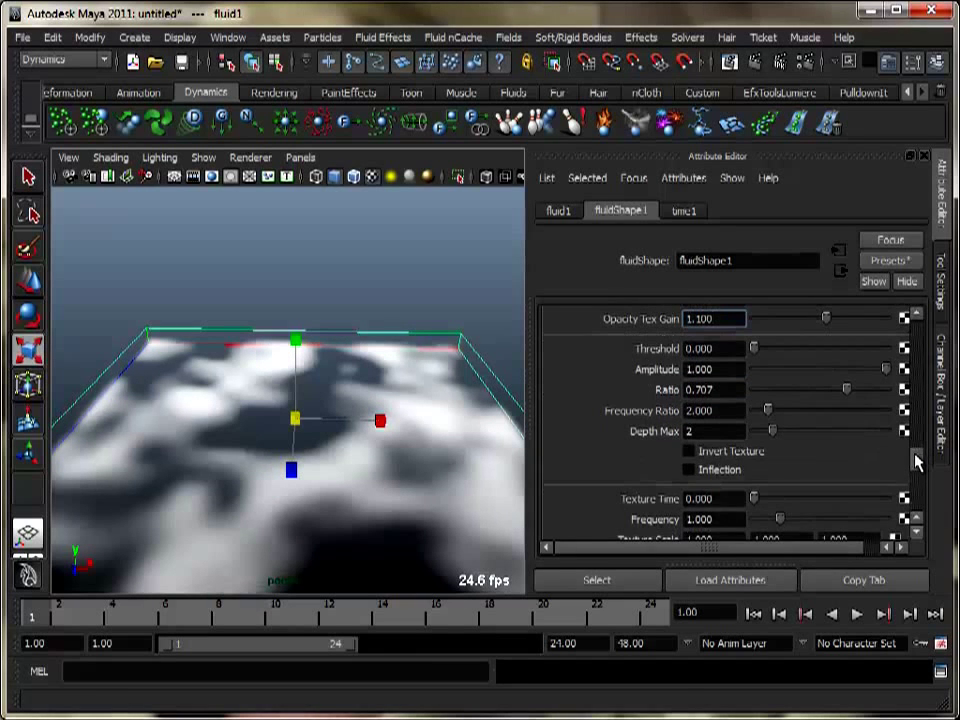
pyautogui.click(688, 469)
pyautogui.keyDown('alt'); pyautogui.moveTo(380, 492); pyautogui.dragTo(365, 508); pyautogui.keyUp('alt')
pyautogui.moveTo(918, 467); pyautogui.dragTo(918, 459)
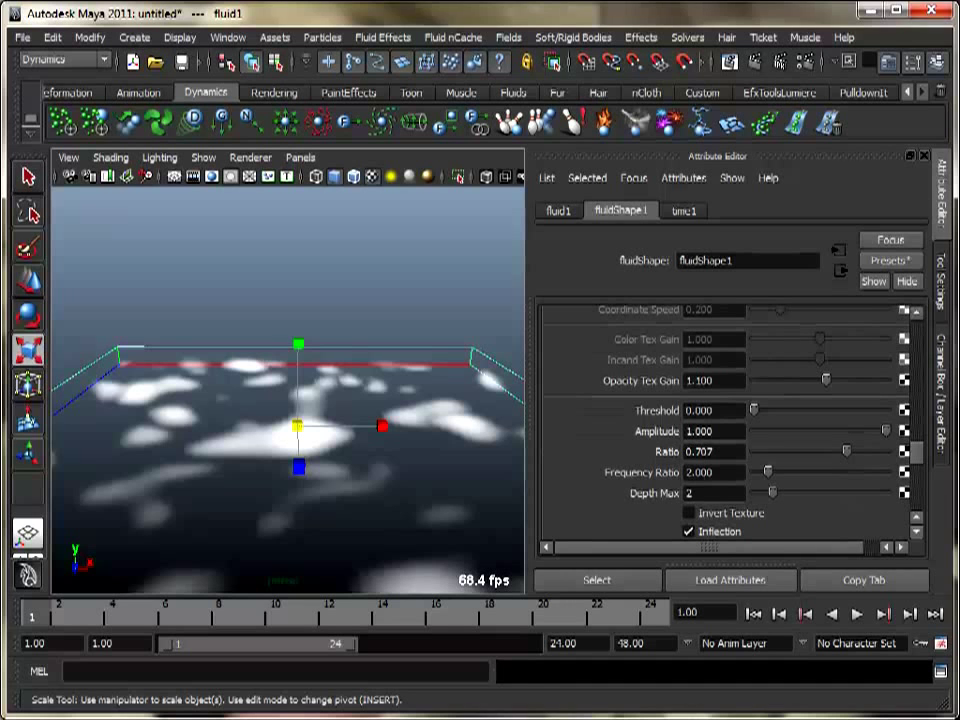
# - Set noise Amplitude 0.950, Ratio 0.645, Frequency Ratio 2.851, Depth Max 4, then test-render
pyautogui.moveTo(886, 431)
pyautogui.mouseDown()
pyautogui.moveTo(821, 441)
pyautogui.moveTo(908, 440)
pyautogui.moveTo(876, 431)
pyautogui.moveTo(880, 441)
pyautogui.mouseUp()
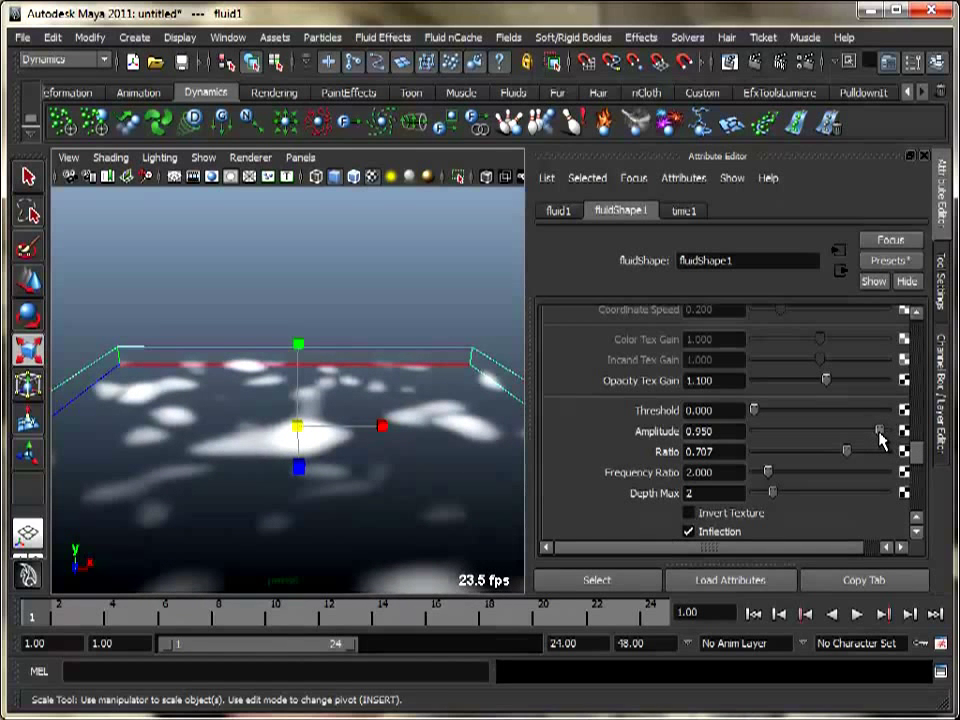
pyautogui.keyDown('alt'); pyautogui.moveTo(400, 468); pyautogui.dragTo(390, 470); pyautogui.keyUp('alt')
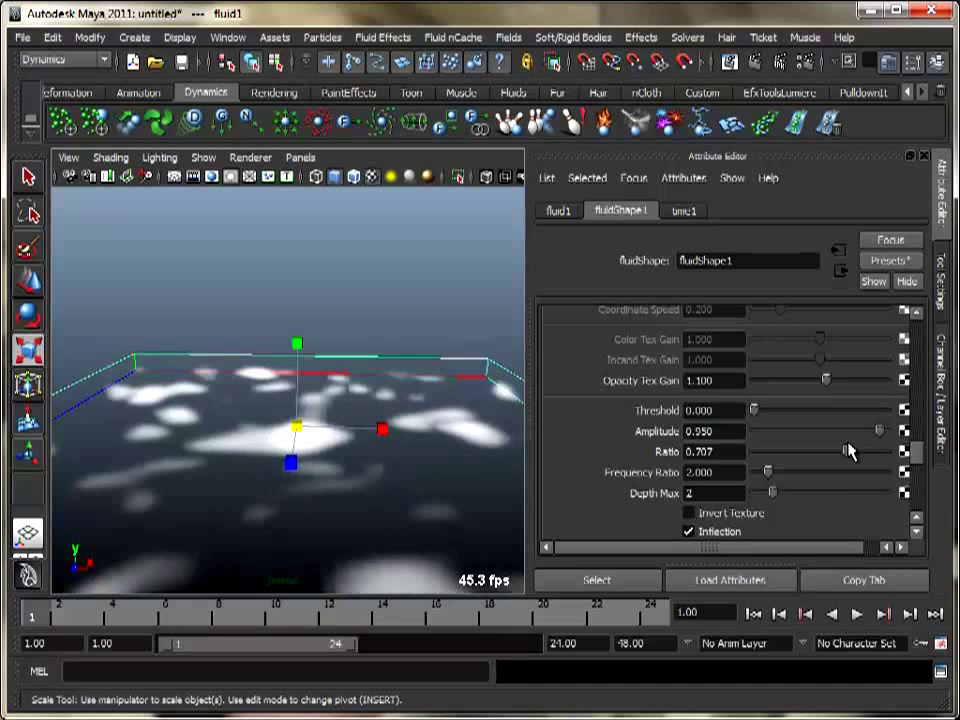
pyautogui.moveTo(848, 457)
pyautogui.mouseDown()
pyautogui.moveTo(801, 458)
pyautogui.moveTo(841, 460)
pyautogui.mouseUp()
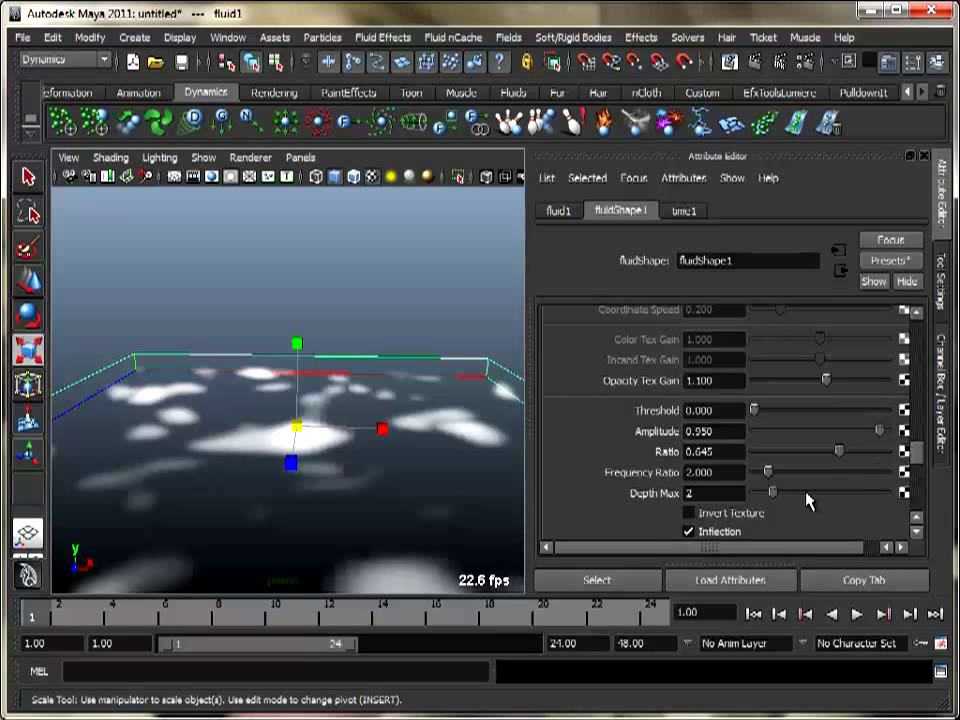
pyautogui.moveTo(769, 474); pyautogui.dragTo(780, 476)
pyautogui.click(712, 495)
pyautogui.press('Return')
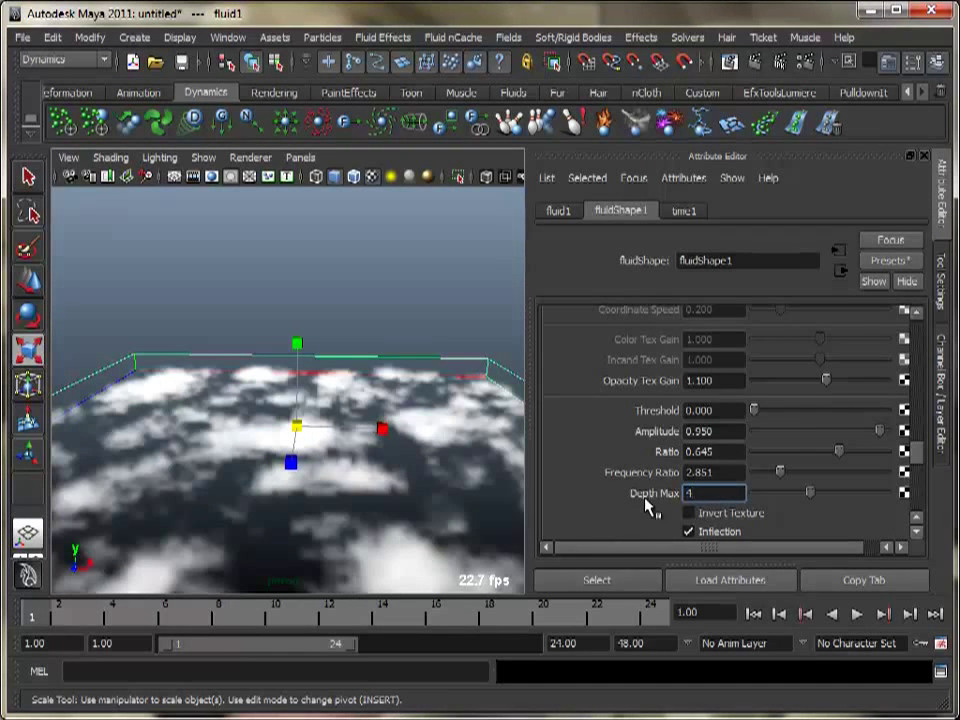
pyautogui.click(758, 62)
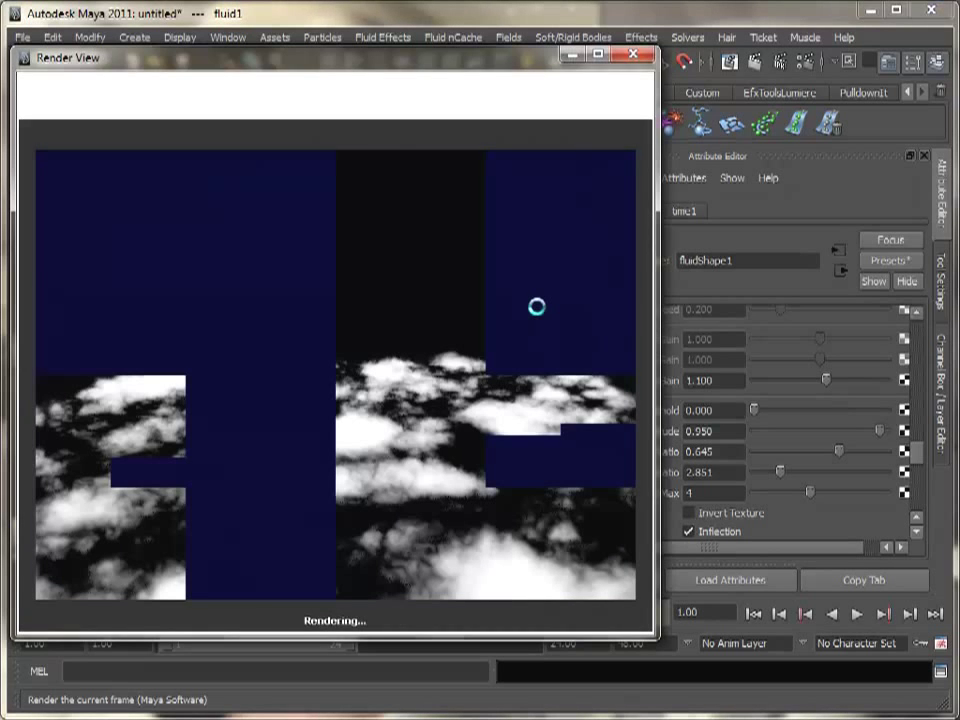
# - Close Render View and raise the cloud texture Frequency to 1.277
pyautogui.click(633, 54)
pyautogui.scroll(-3, 921, 474)
pyautogui.moveTo(921, 474)
pyautogui.mouseDown()
pyautogui.moveTo(921, 488)
pyautogui.moveTo(921, 470)
pyautogui.mouseUp()
pyautogui.moveTo(781, 380); pyautogui.dragTo(788, 382)
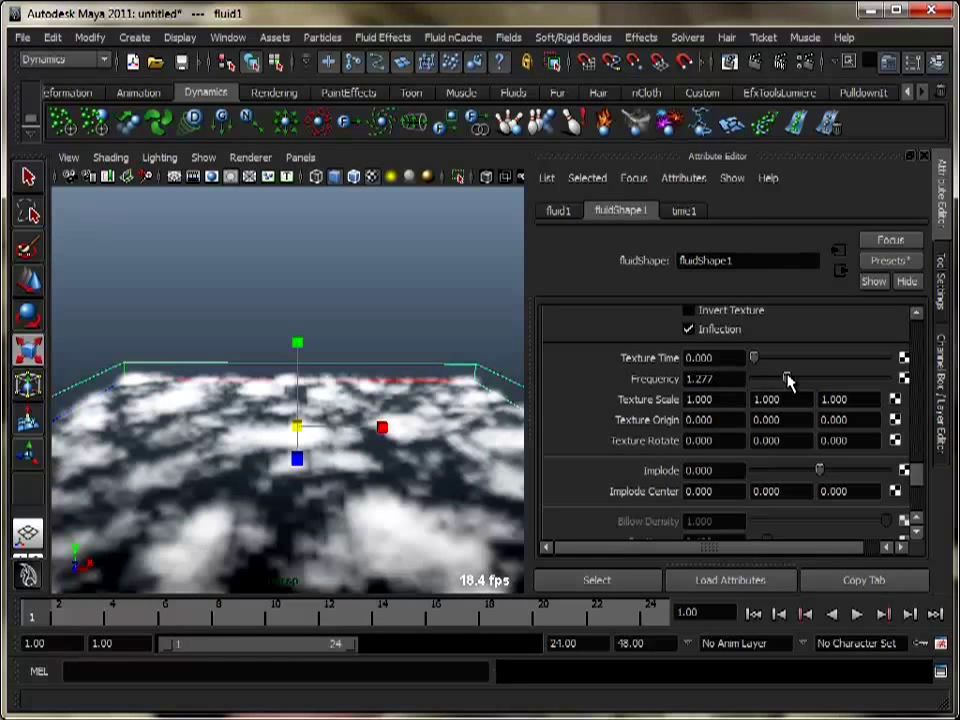
pyautogui.keyDown('alt'); pyautogui.moveTo(386, 504); pyautogui.dragTo(409, 507); pyautogui.keyUp('alt')
# - Turn on Texture Incandescence and move the red ramp point to 0.496
pyautogui.scroll(-3, 921, 497)
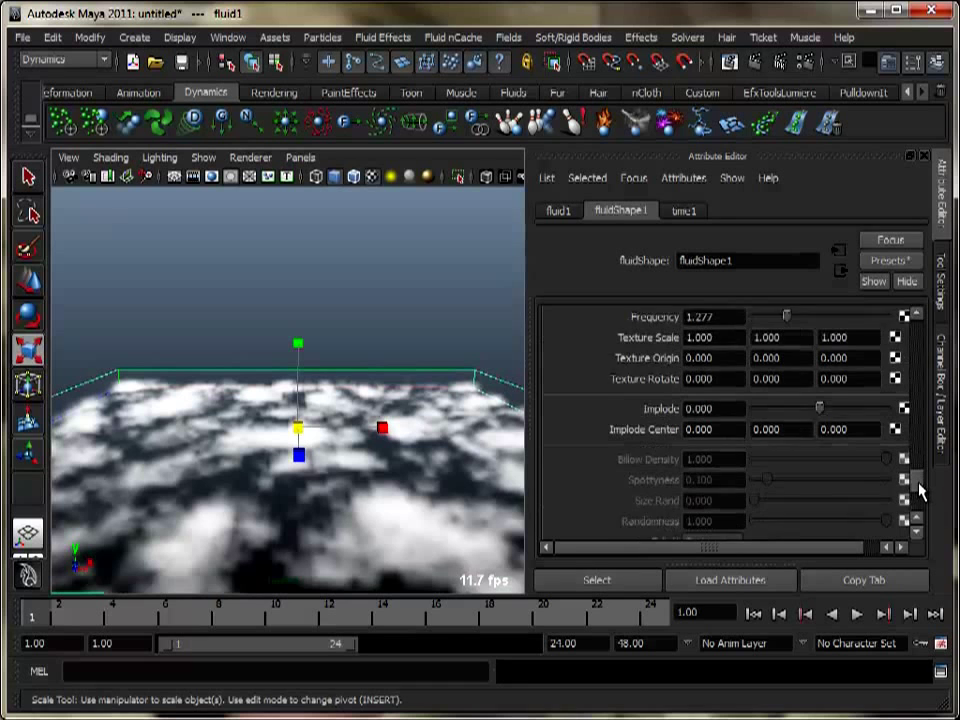
pyautogui.moveTo(921, 492)
pyautogui.mouseDown()
pyautogui.moveTo(924, 350)
pyautogui.moveTo(933, 402)
pyautogui.moveTo(911, 450)
pyautogui.moveTo(926, 484)
pyautogui.moveTo(917, 386)
pyautogui.moveTo(917, 400)
pyautogui.mouseUp()
pyautogui.click(790, 345)
pyautogui.moveTo(828, 390)
pyautogui.mouseDown()
pyautogui.moveTo(776, 388)
pyautogui.moveTo(843, 397)
pyautogui.moveTo(810, 403)
pyautogui.moveTo(840, 407)
pyautogui.moveTo(834, 392)
pyautogui.mouseUp()
# - Make the incandescence ramp's black point dark blue and delete the red and yellow points
pyautogui.click(776, 390)
pyautogui.click(686, 405)
pyautogui.click(804, 441)
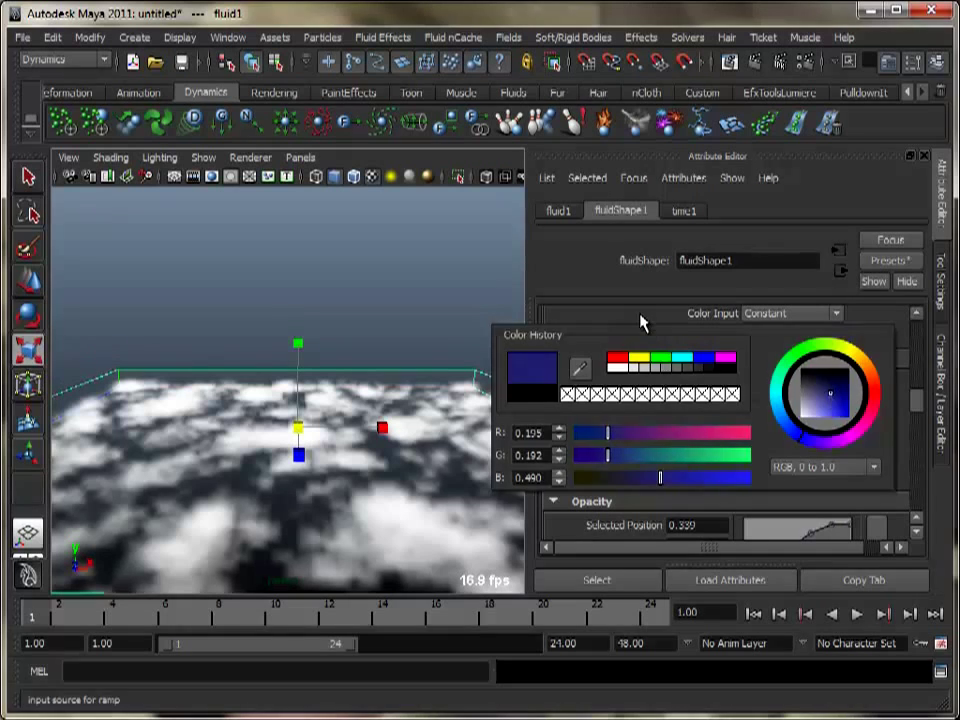
pyautogui.click(810, 430)
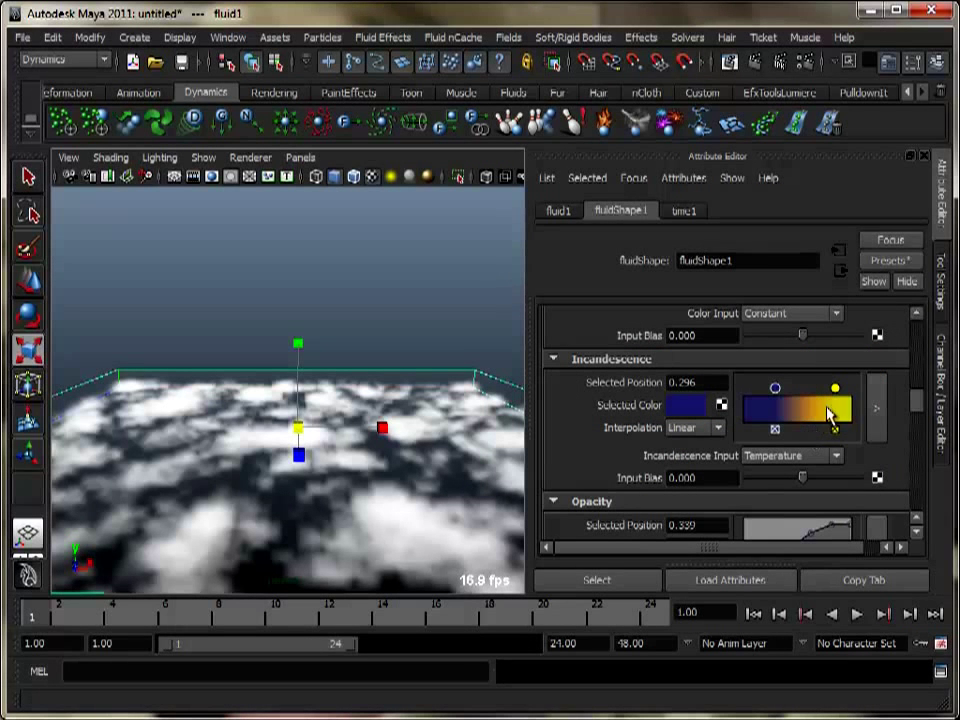
pyautogui.click(835, 431)
# - Move a ramp point to about 0.565 and add a blue point near the right end
pyautogui.moveTo(777, 396)
pyautogui.mouseDown()
pyautogui.moveTo(808, 402)
pyautogui.moveTo(814, 386)
pyautogui.moveTo(826, 393)
pyautogui.mouseUp()
pyautogui.click(690, 404)
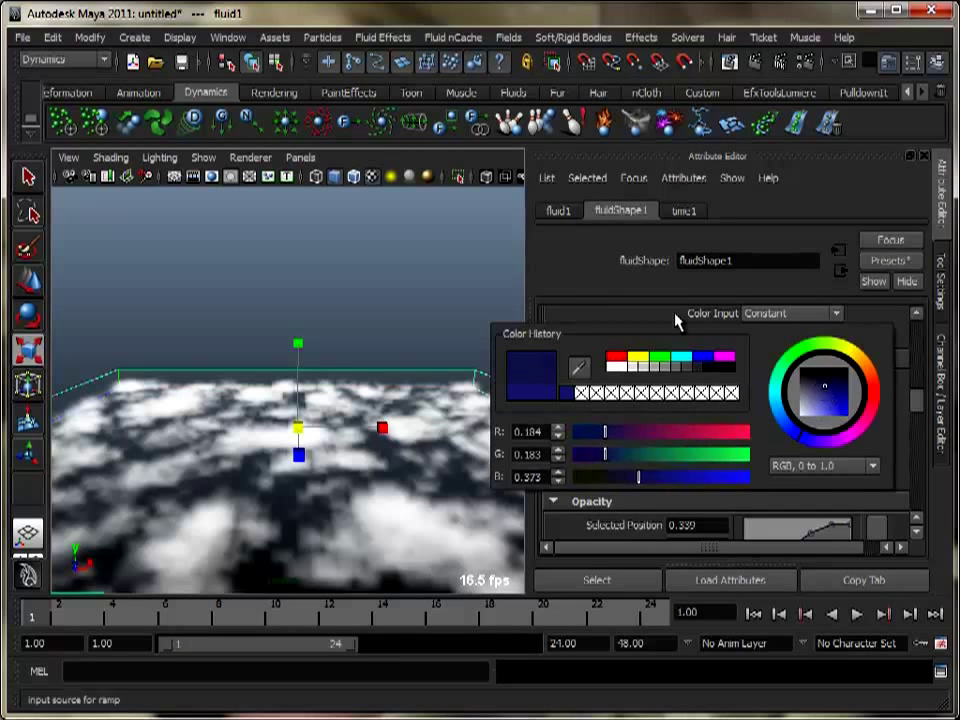
pyautogui.click(841, 400)
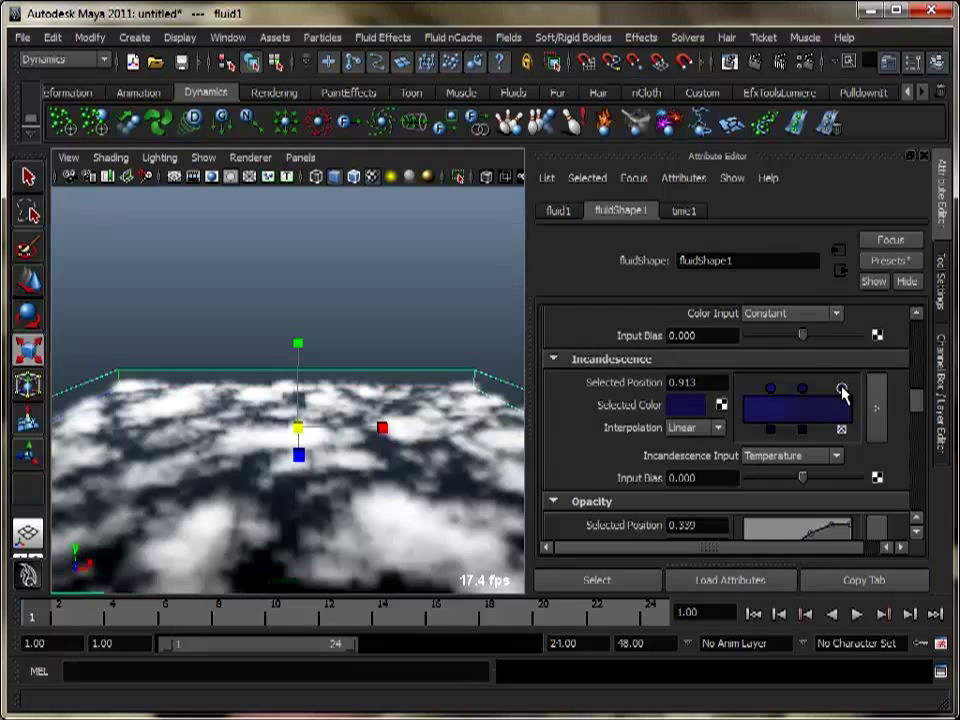
pyautogui.click(690, 404)
pyautogui.moveTo(846, 407)
pyautogui.mouseDown()
pyautogui.moveTo(836, 403)
pyautogui.moveTo(846, 399)
pyautogui.mouseUp()
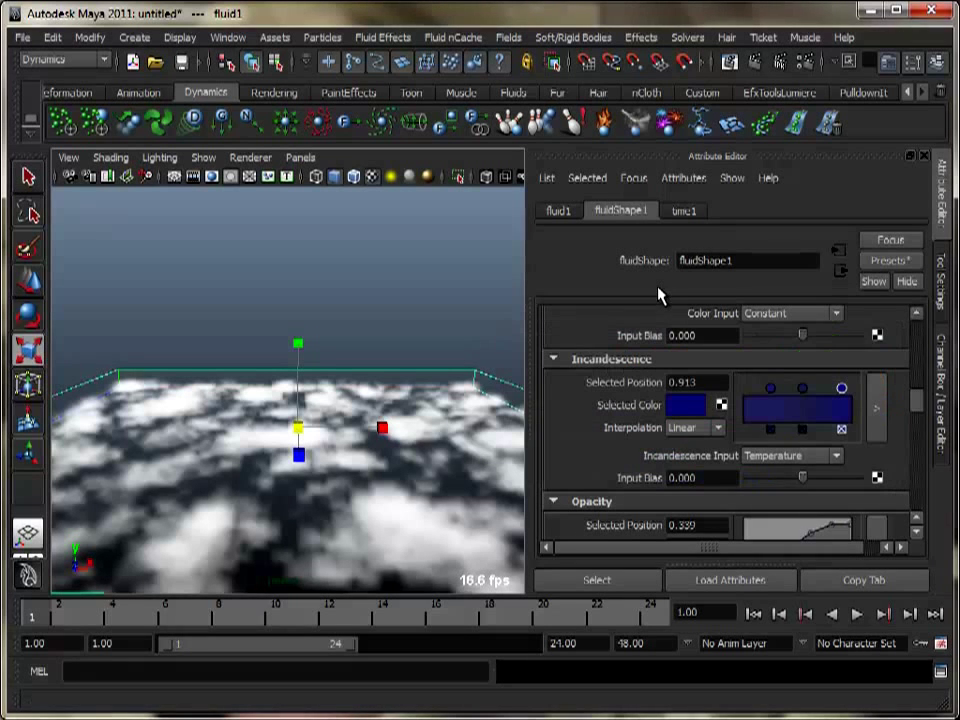
# - Set Incandescence Input to Y Gradient and test-render the bluish clouds
pyautogui.click(756, 456)
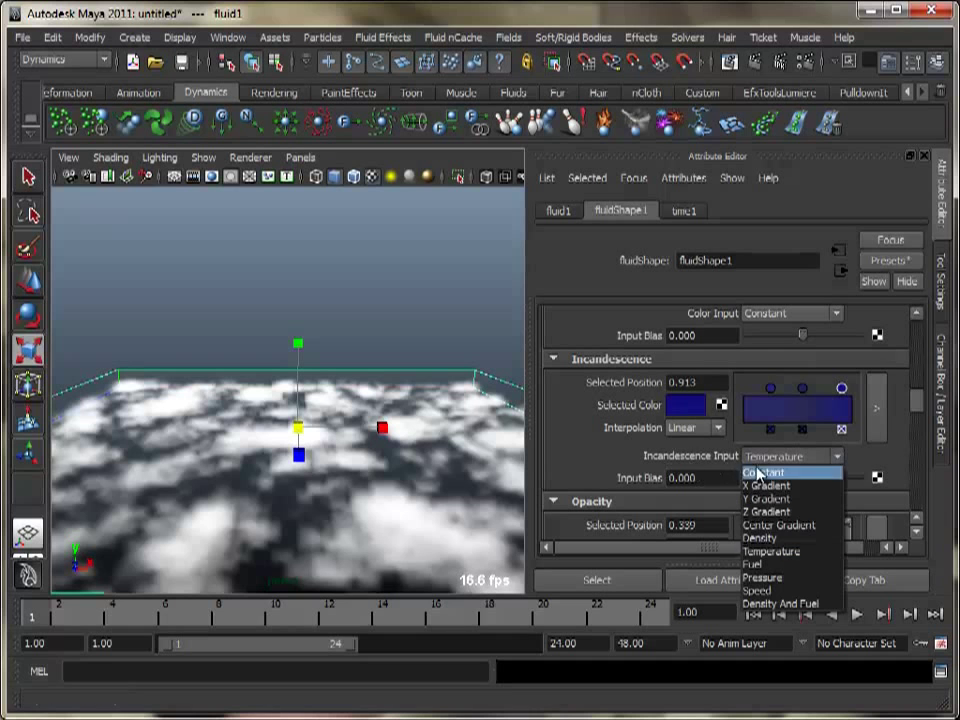
pyautogui.click(767, 499)
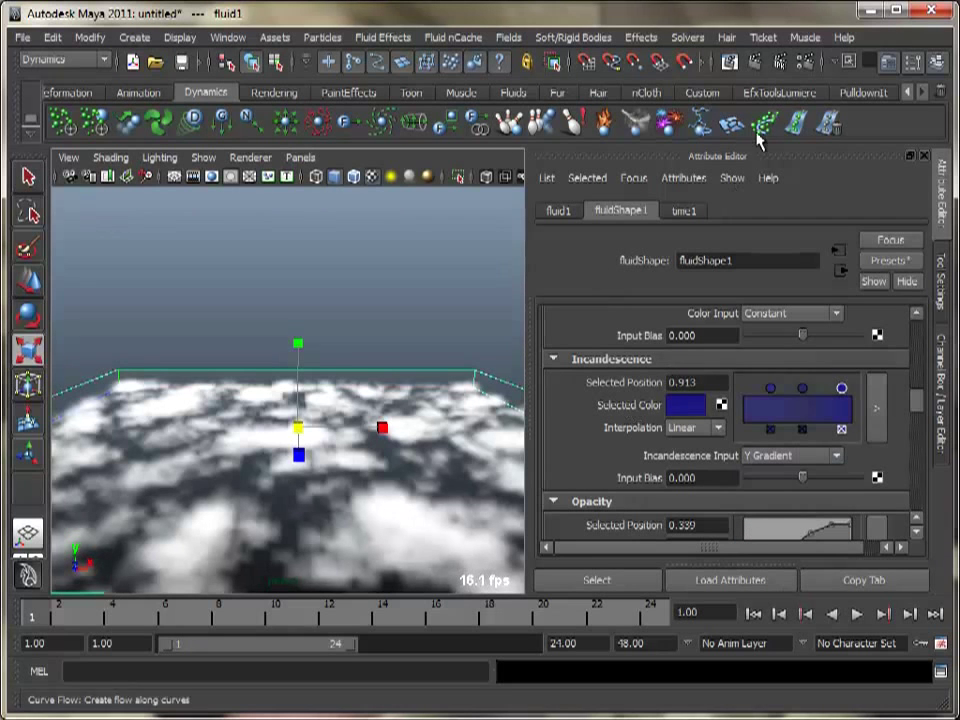
pyautogui.click(752, 62)
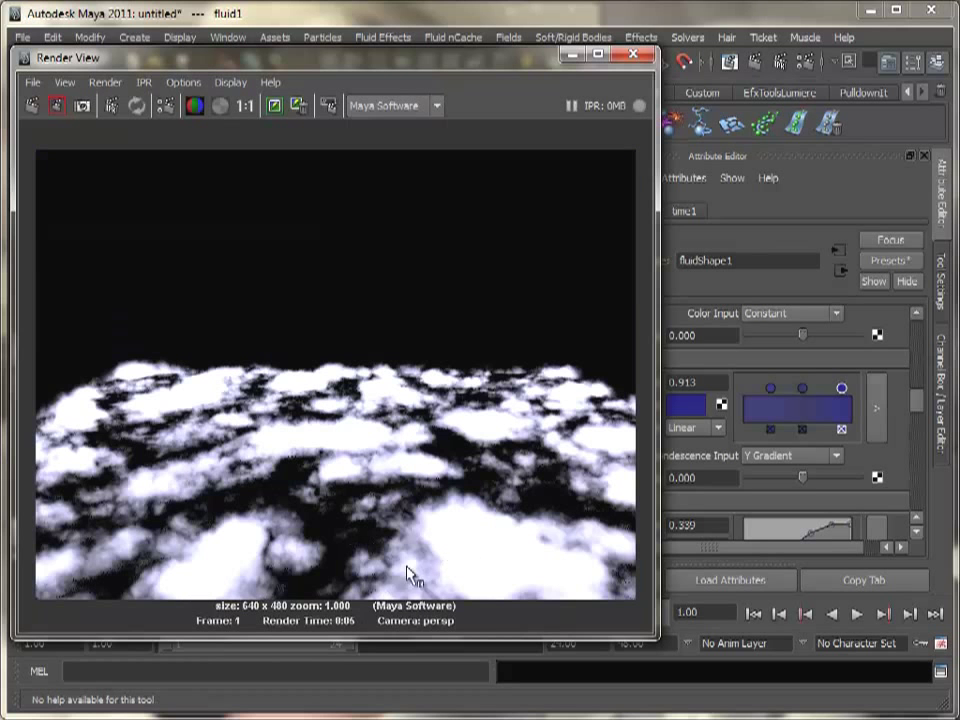
pyautogui.click(633, 54)
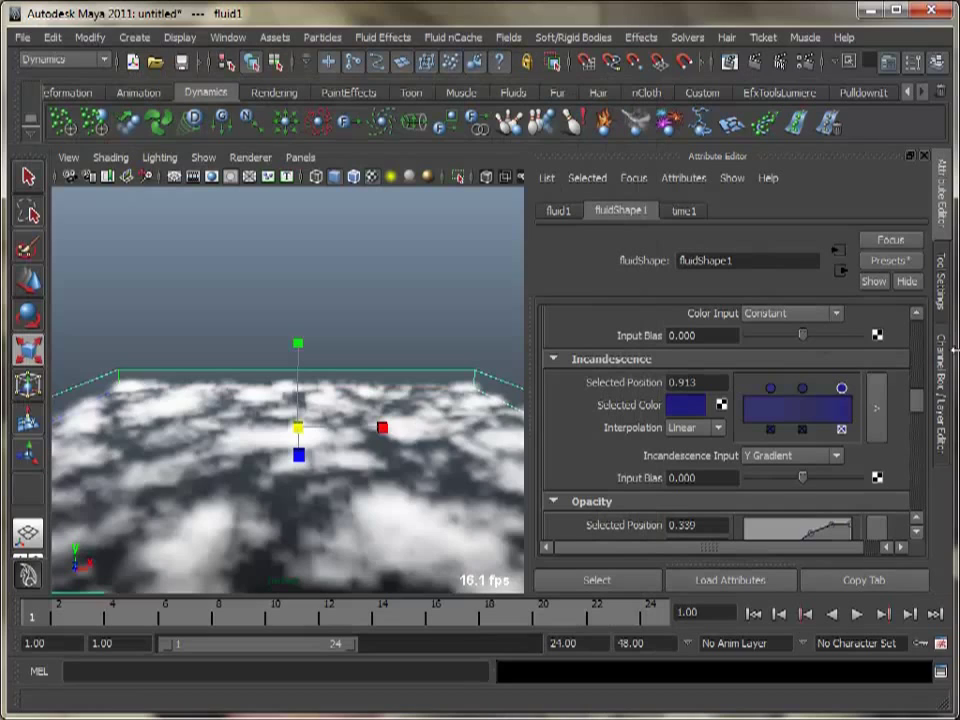
pyautogui.scroll(-3, 332, 390)
pyautogui.keyDown('alt'); pyautogui.moveTo(332, 390); pyautogui.dragTo(364, 411); pyautogui.keyUp('alt')
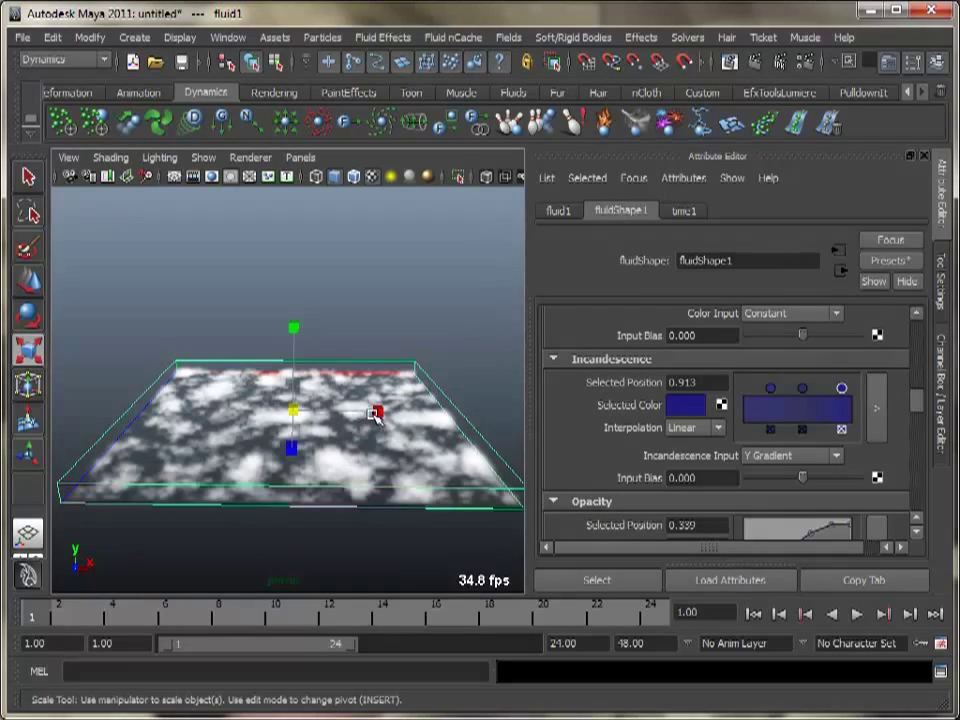
# - Bring up the Create 3D Container options and set the Y size to 3
pyautogui.click(386, 38)
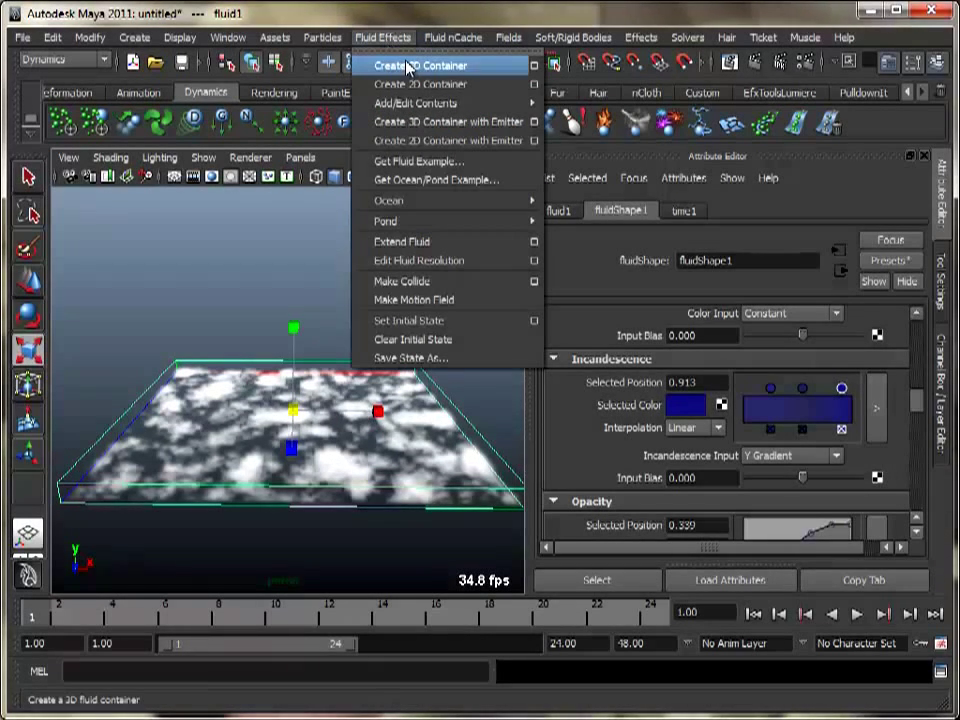
pyautogui.click(534, 66)
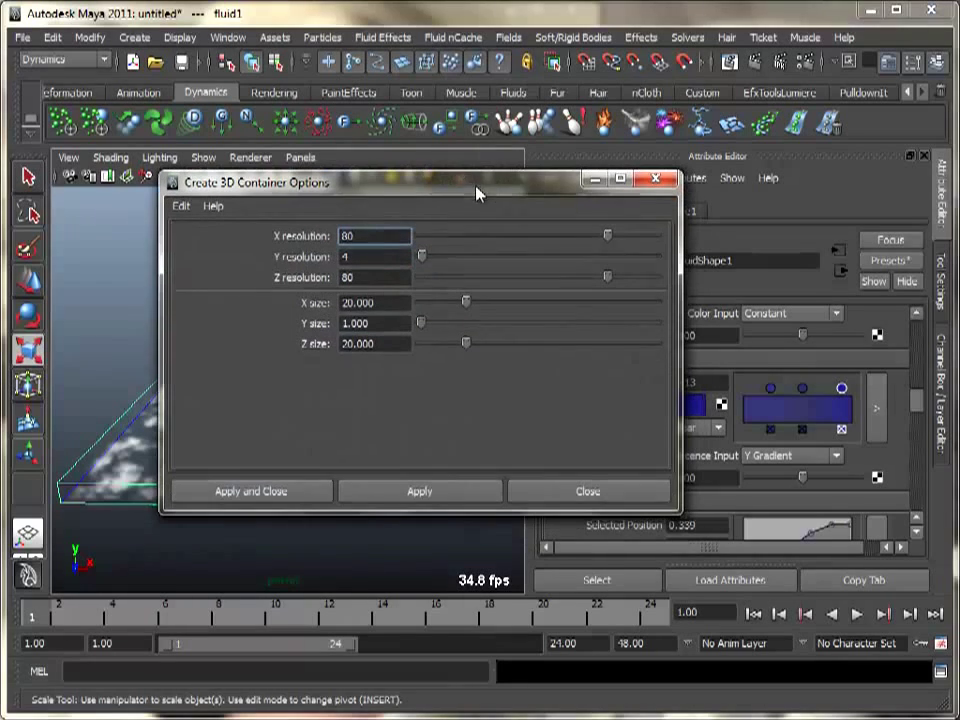
pyautogui.doubleClick(392, 302)
pyautogui.press('Tab')
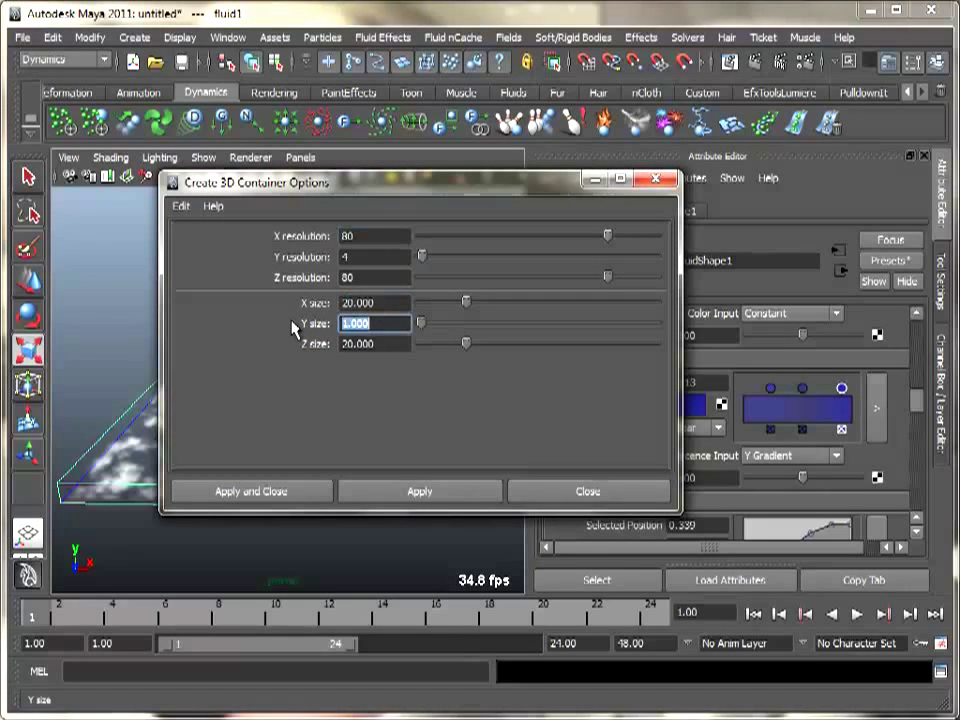
pyautogui.write('3')
pyautogui.press('Tab')
pyautogui.press('Tab')
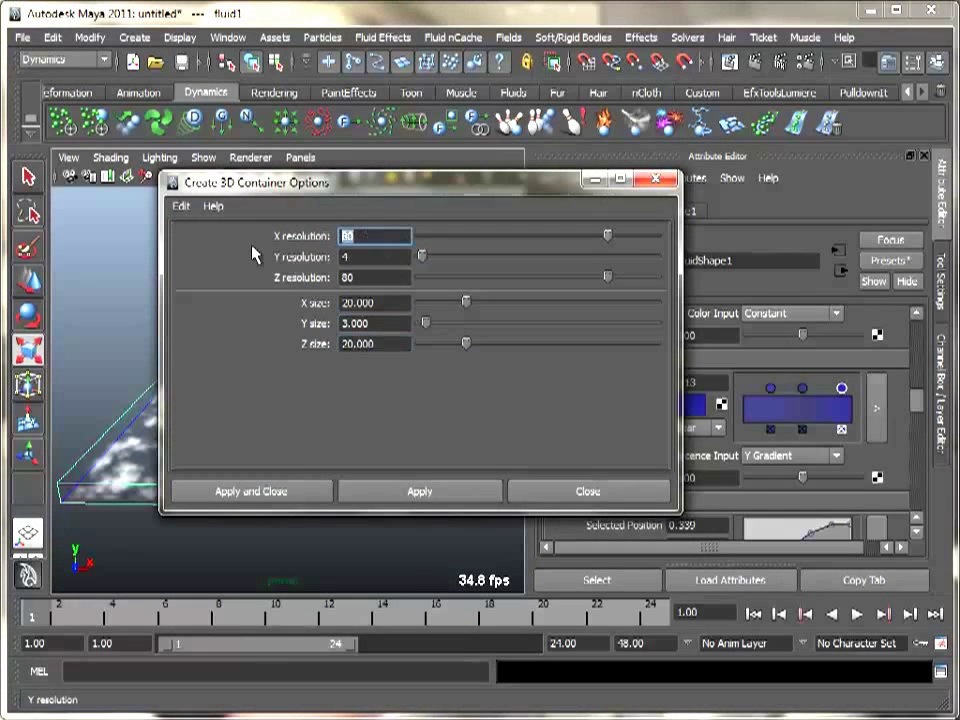
# - Set the resolution to 20 × 3 × 20 and create the container fluid2
pyautogui.write('3')
pyautogui.press('Tab')
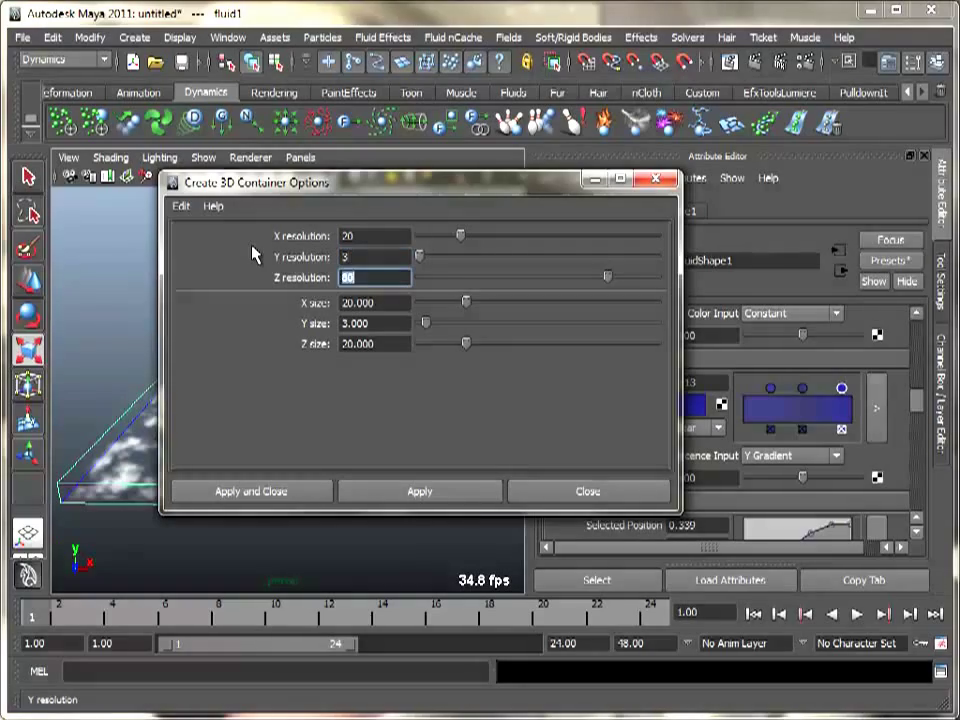
pyautogui.write('20')
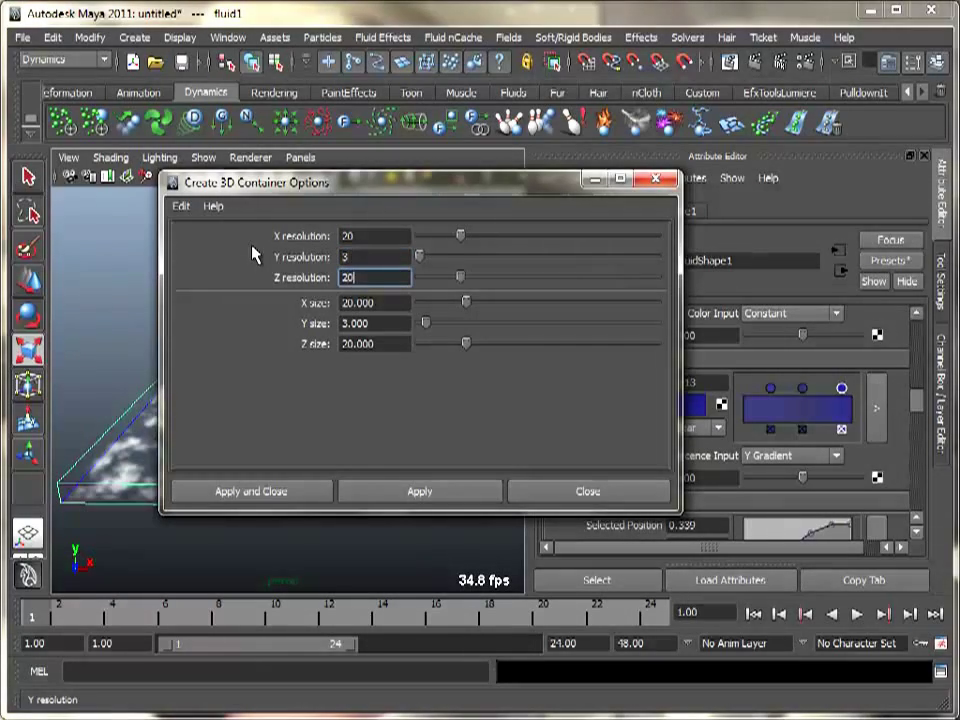
pyautogui.click(290, 495)
pyautogui.press('=')
pyautogui.keyDown('alt'); pyautogui.moveTo(490, 457); pyautogui.dragTo(306, 489); pyautogui.keyUp('alt')
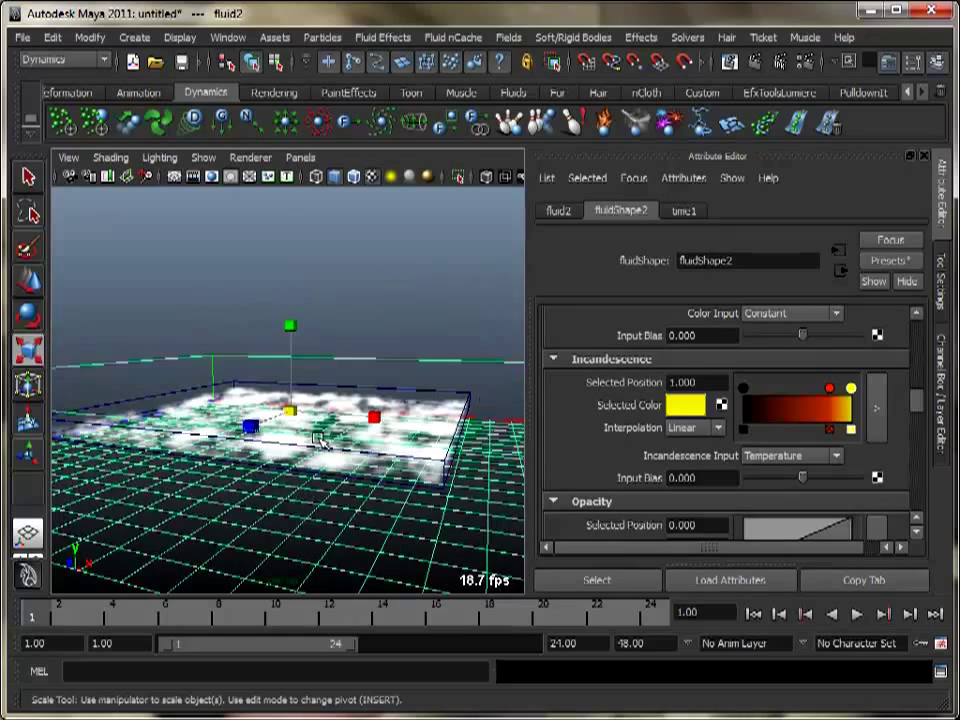
# - Move fluid2 up along Y to about 1.564 and orbit to check its height
pyautogui.press('w')
pyautogui.moveTo(292, 336)
pyautogui.mouseDown()
pyautogui.moveTo(293, 313)
pyautogui.moveTo(288, 338)
pyautogui.mouseUp()
pyautogui.keyDown('alt'); pyautogui.moveTo(240, 398); pyautogui.dragTo(296, 441); pyautogui.keyUp('alt')
pyautogui.moveTo(296, 441)
pyautogui.keyDown('alt'); pyautogui.mouseDown(button='right')
pyautogui.moveTo(285, 468)
pyautogui.moveTo(300, 450)
pyautogui.moveTo(312, 455)
pyautogui.mouseUp(button='right'); pyautogui.keyUp('alt')
pyautogui.keyDown('alt'); pyautogui.moveTo(317, 454); pyautogui.dragTo(332, 493); pyautogui.keyUp('alt')
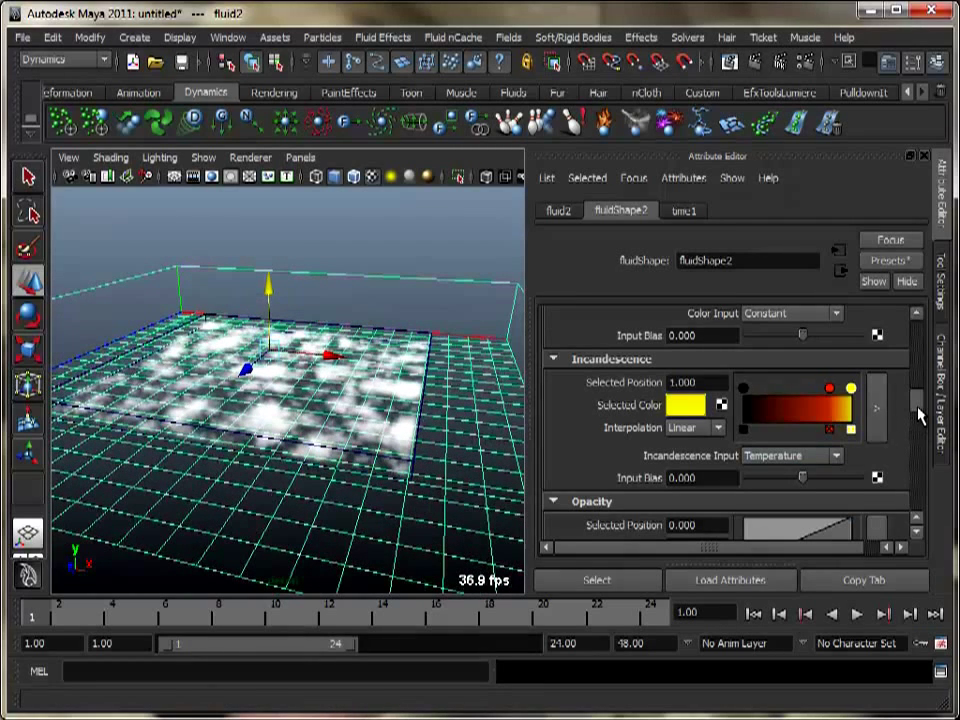
pyautogui.moveTo(919, 408)
pyautogui.mouseDown()
pyautogui.moveTo(919, 340)
pyautogui.moveTo(922, 370)
pyautogui.mouseUp()
# - Collapse the Shading, Textures and Display attribute groups of fluidShape2
pyautogui.click(592, 462)
pyautogui.scroll(-2, 611, 474)
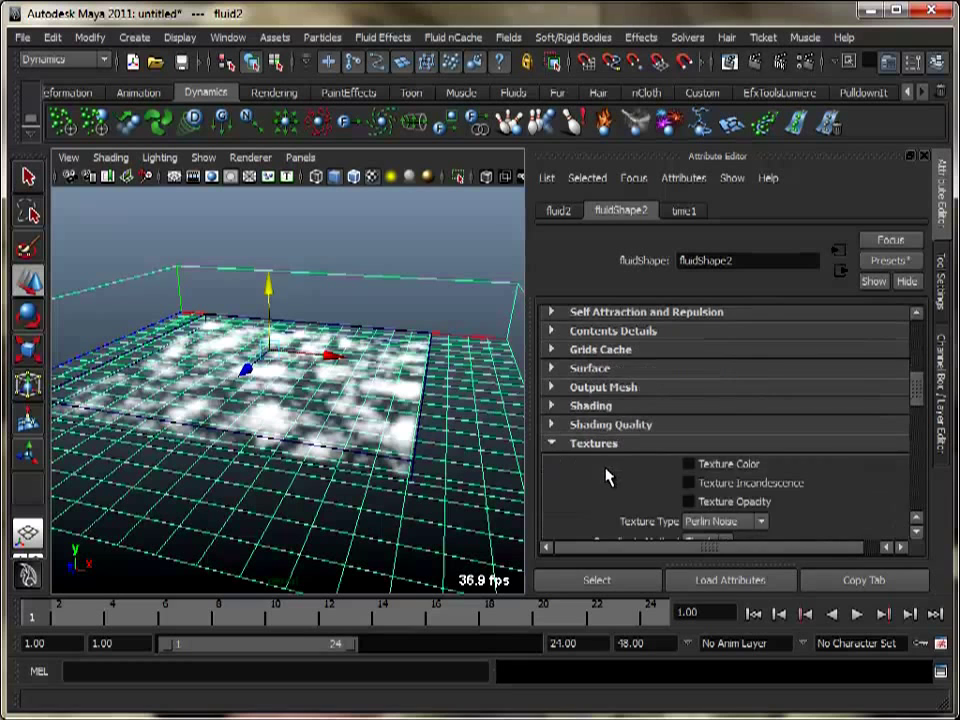
pyautogui.click(598, 444)
pyautogui.scroll(5, 590, 462)
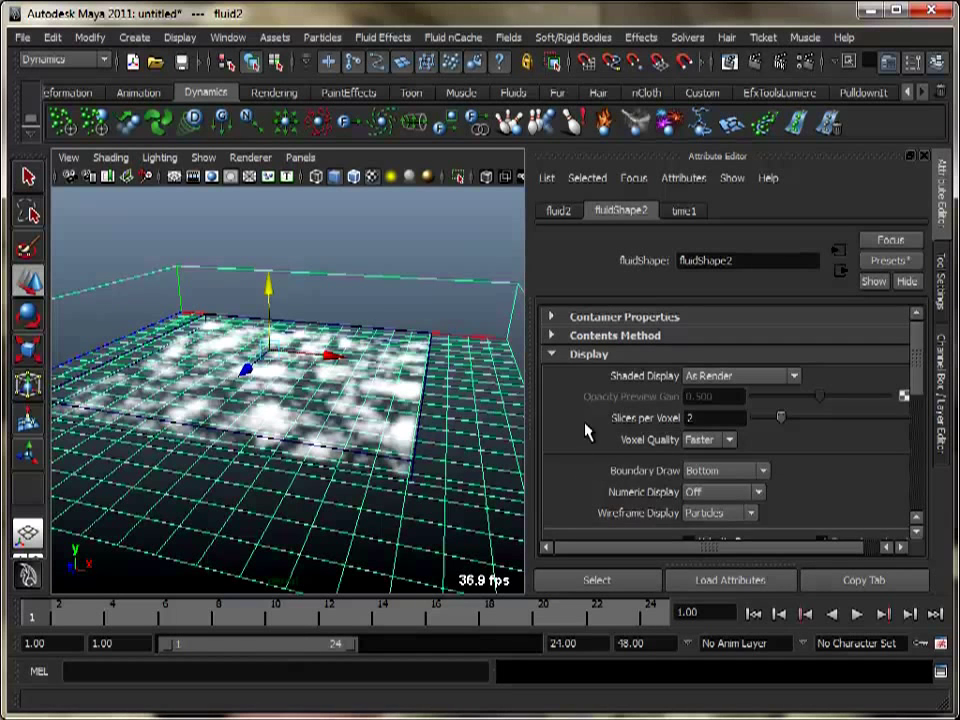
pyautogui.click(575, 355)
# - Set both Density and Velocity to Off (zero) in fluidShape2's Contents Method
pyautogui.click(590, 336)
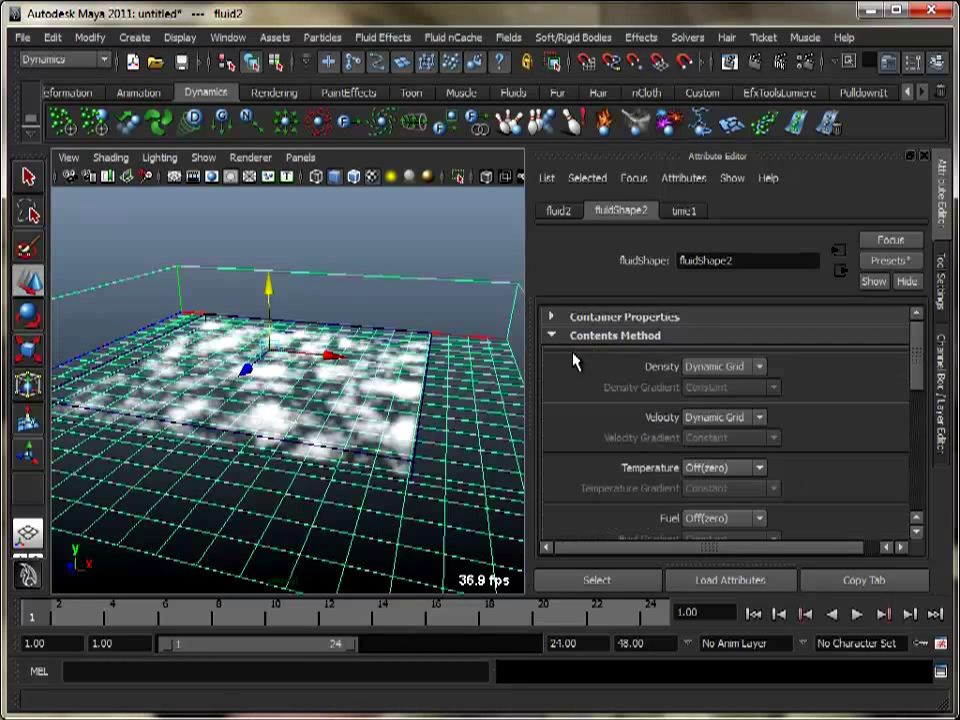
pyautogui.click(705, 369)
pyautogui.click(709, 374)
pyautogui.click(713, 380)
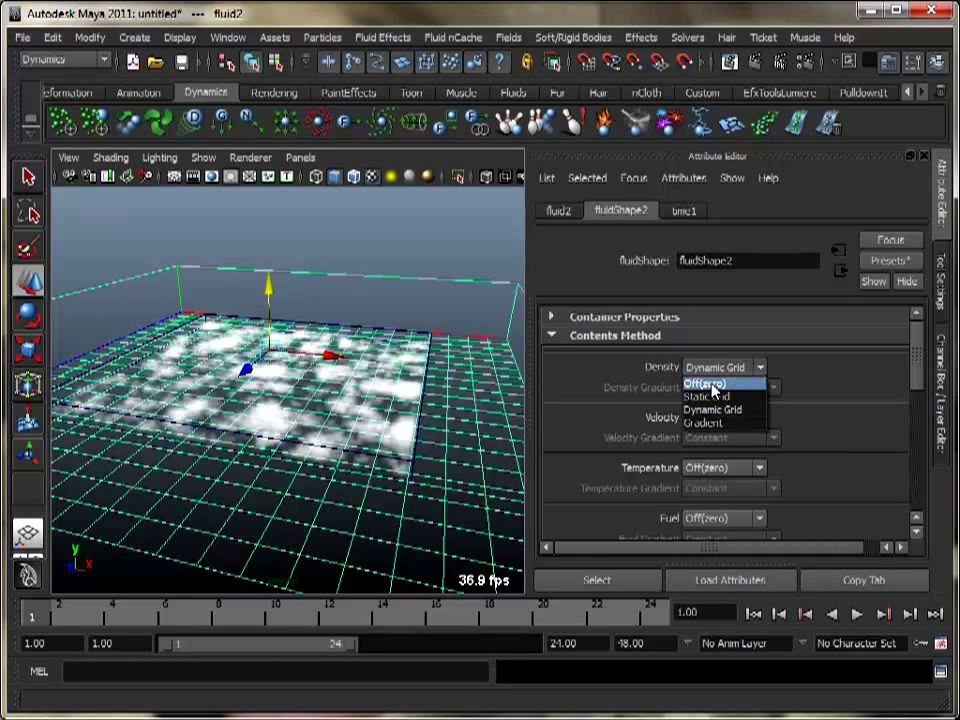
pyautogui.click(713, 386)
pyautogui.click(714, 418)
pyautogui.click(716, 434)
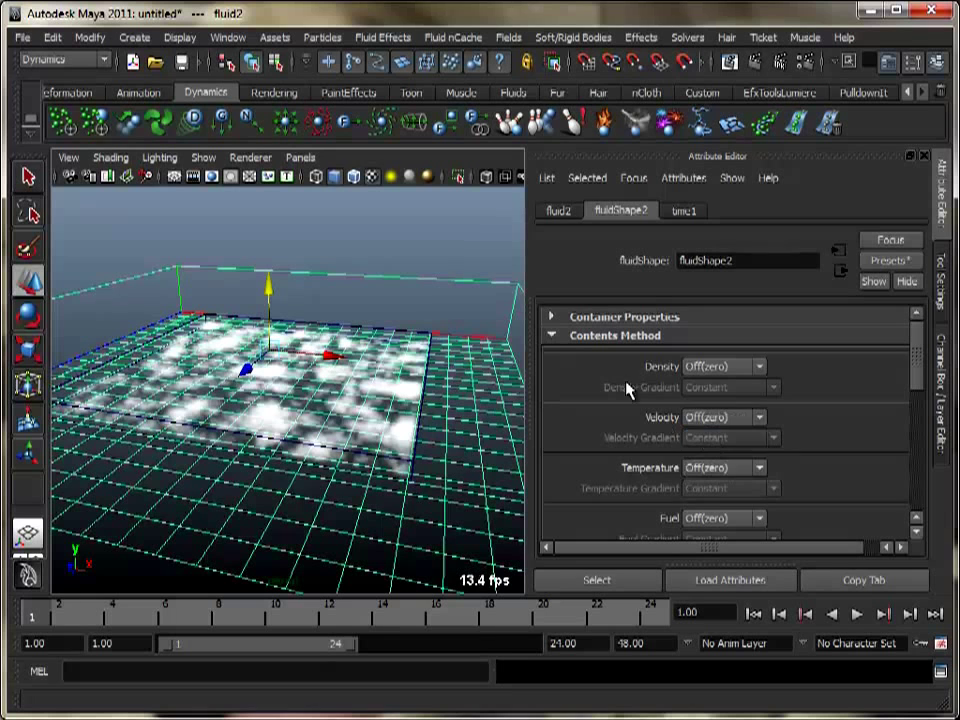
pyautogui.click(553, 337)
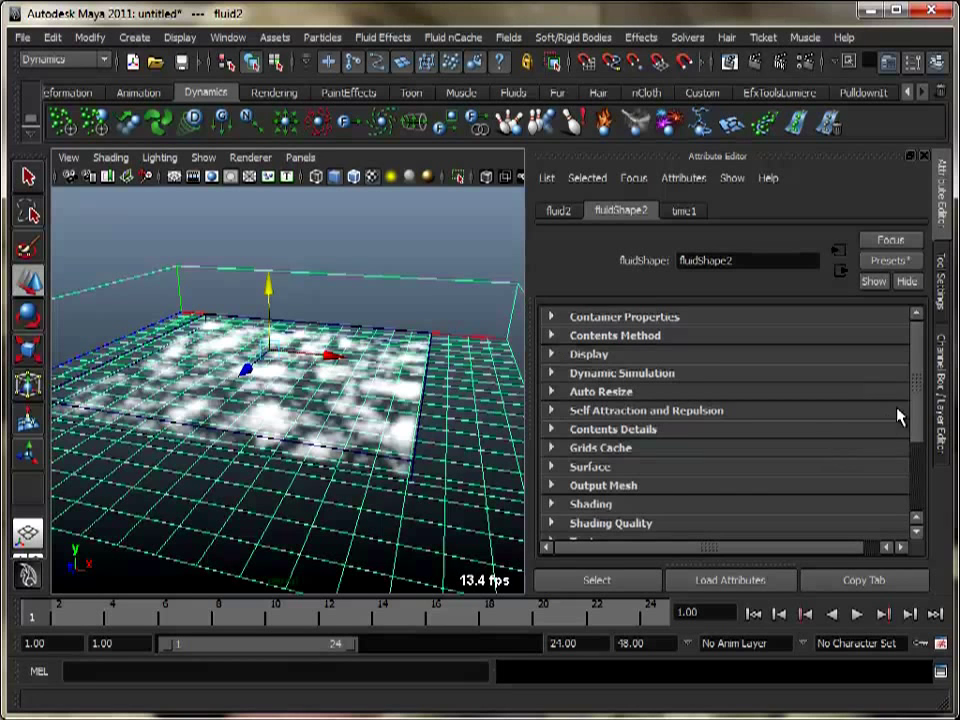
# - Turn on Texture Incandescence in fluidShape2's Textures attributes
pyautogui.scroll(-5, 920, 440)
pyautogui.click(594, 418)
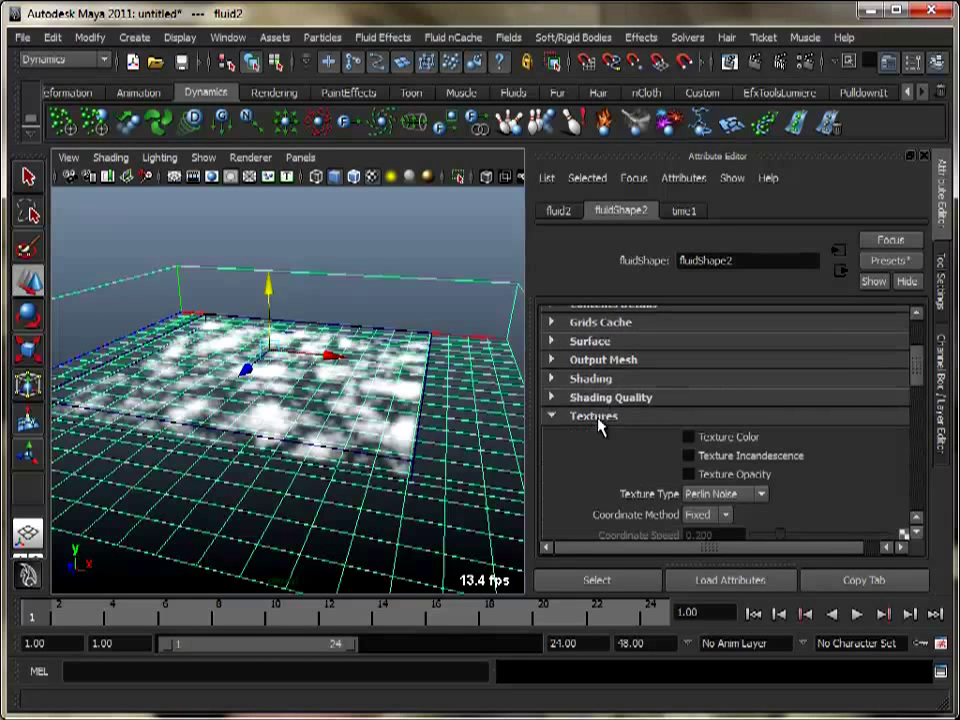
pyautogui.click(703, 459)
pyautogui.moveTo(917, 377); pyautogui.dragTo(918, 347)
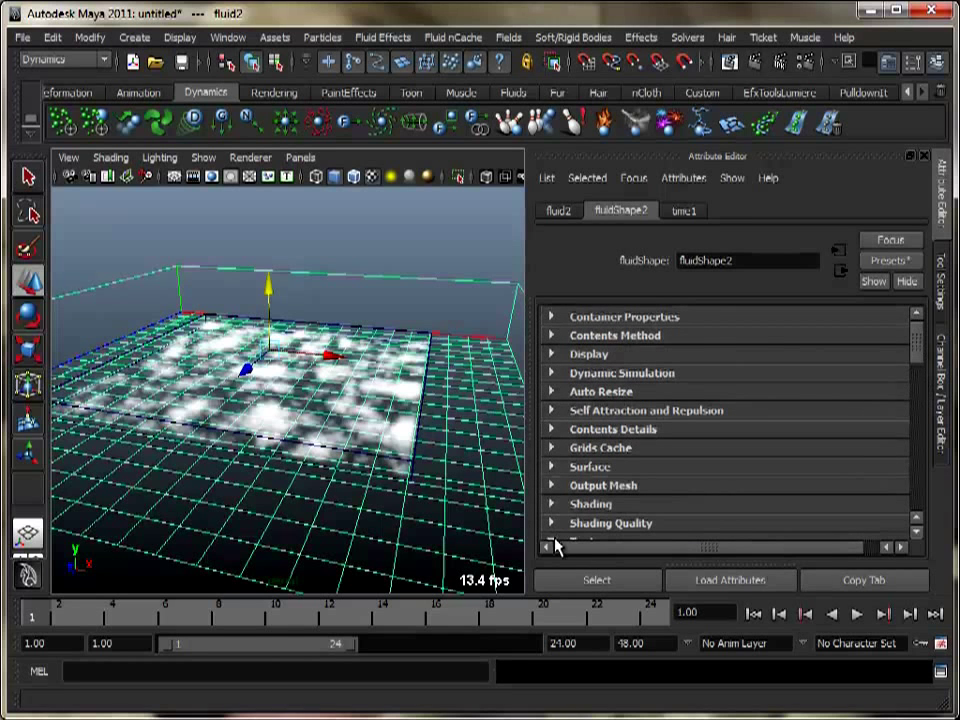
pyautogui.click(553, 542)
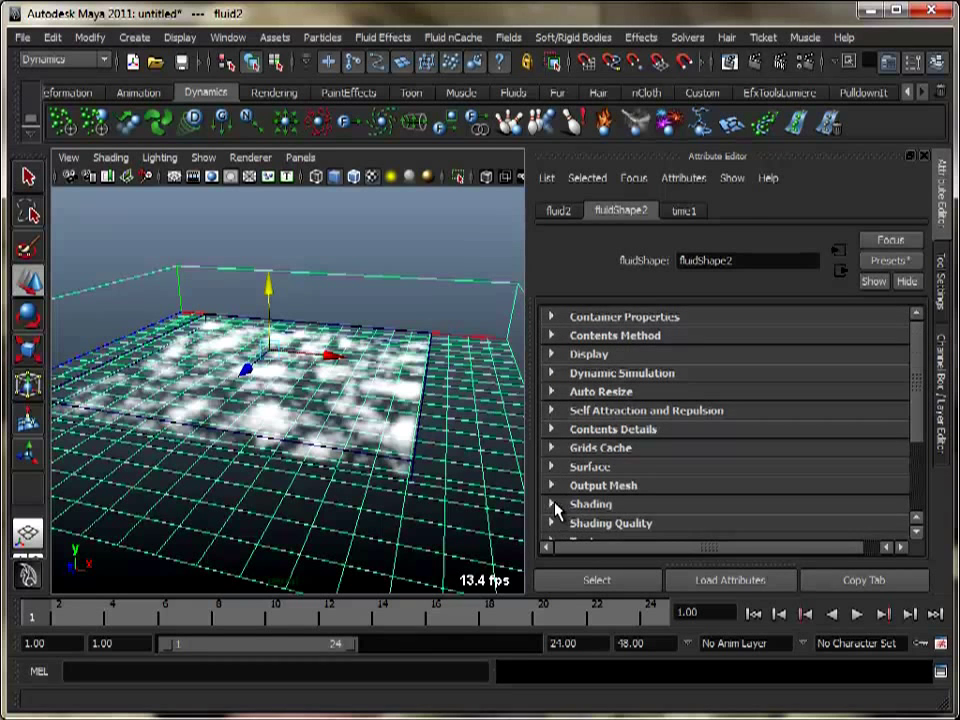